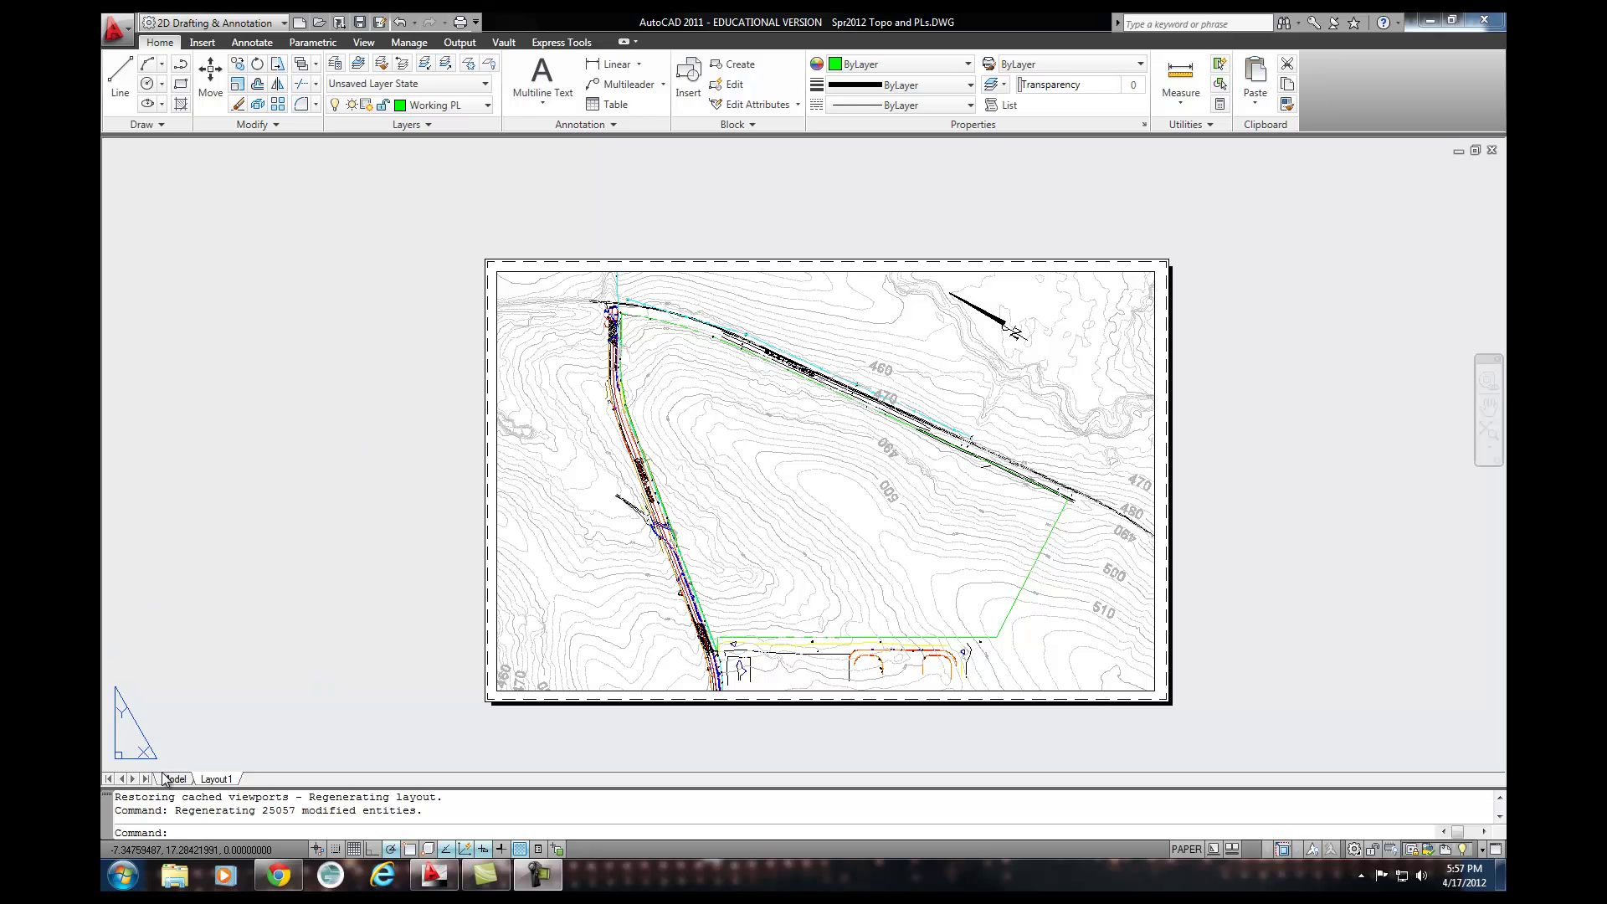
Switch between model space and Layout1, ending in model space with the full topo drawing
mouse_move(180, 780)
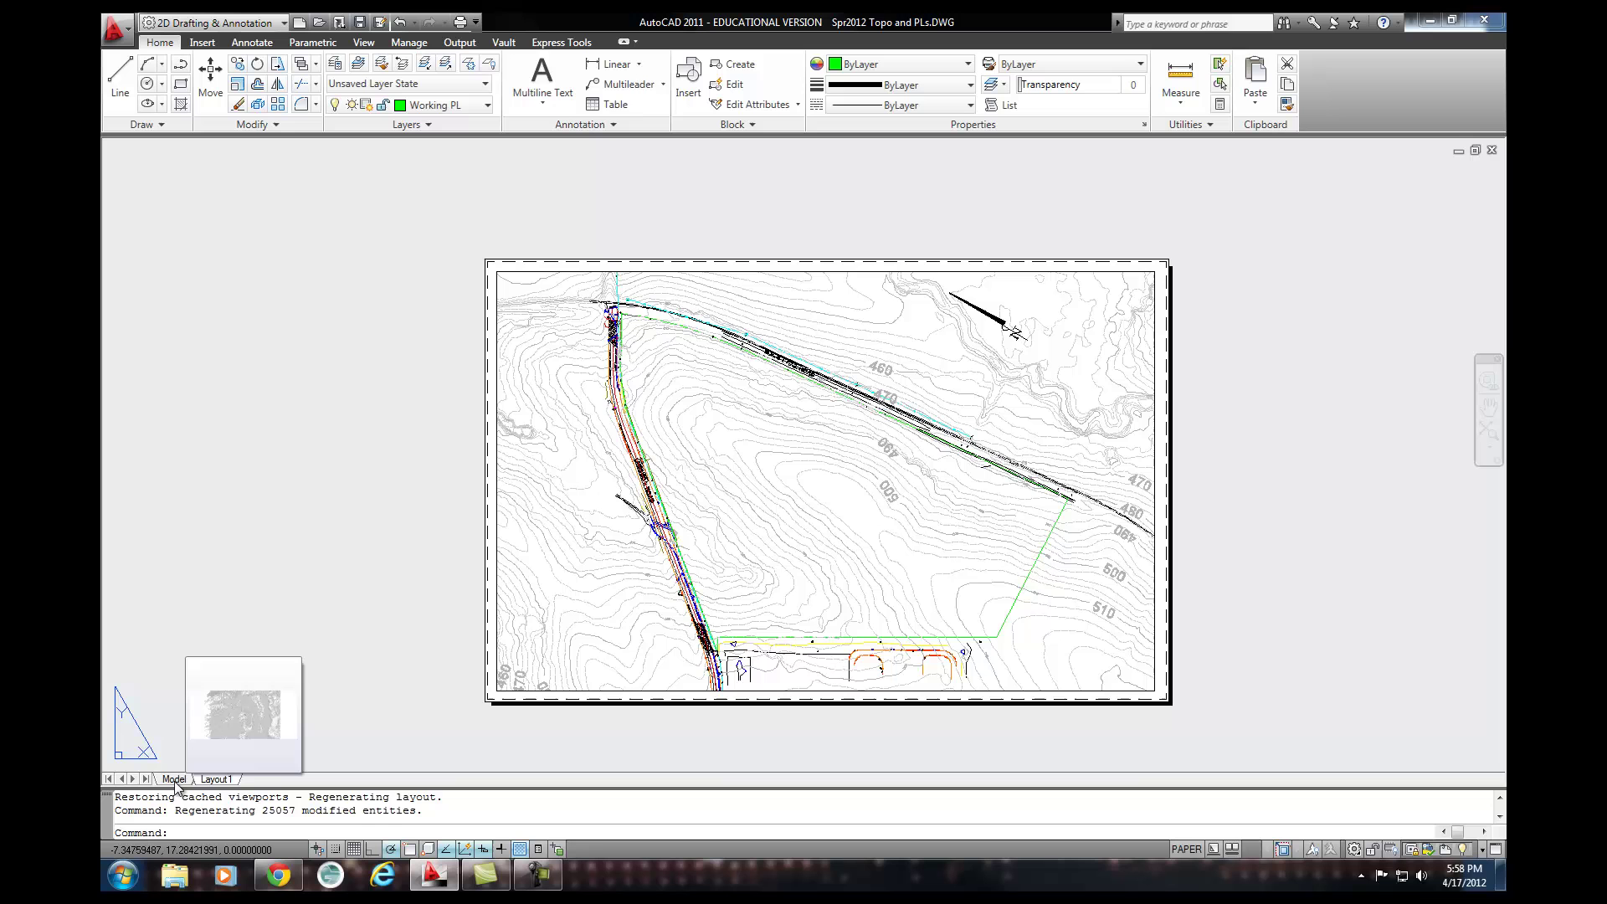
click(172, 779)
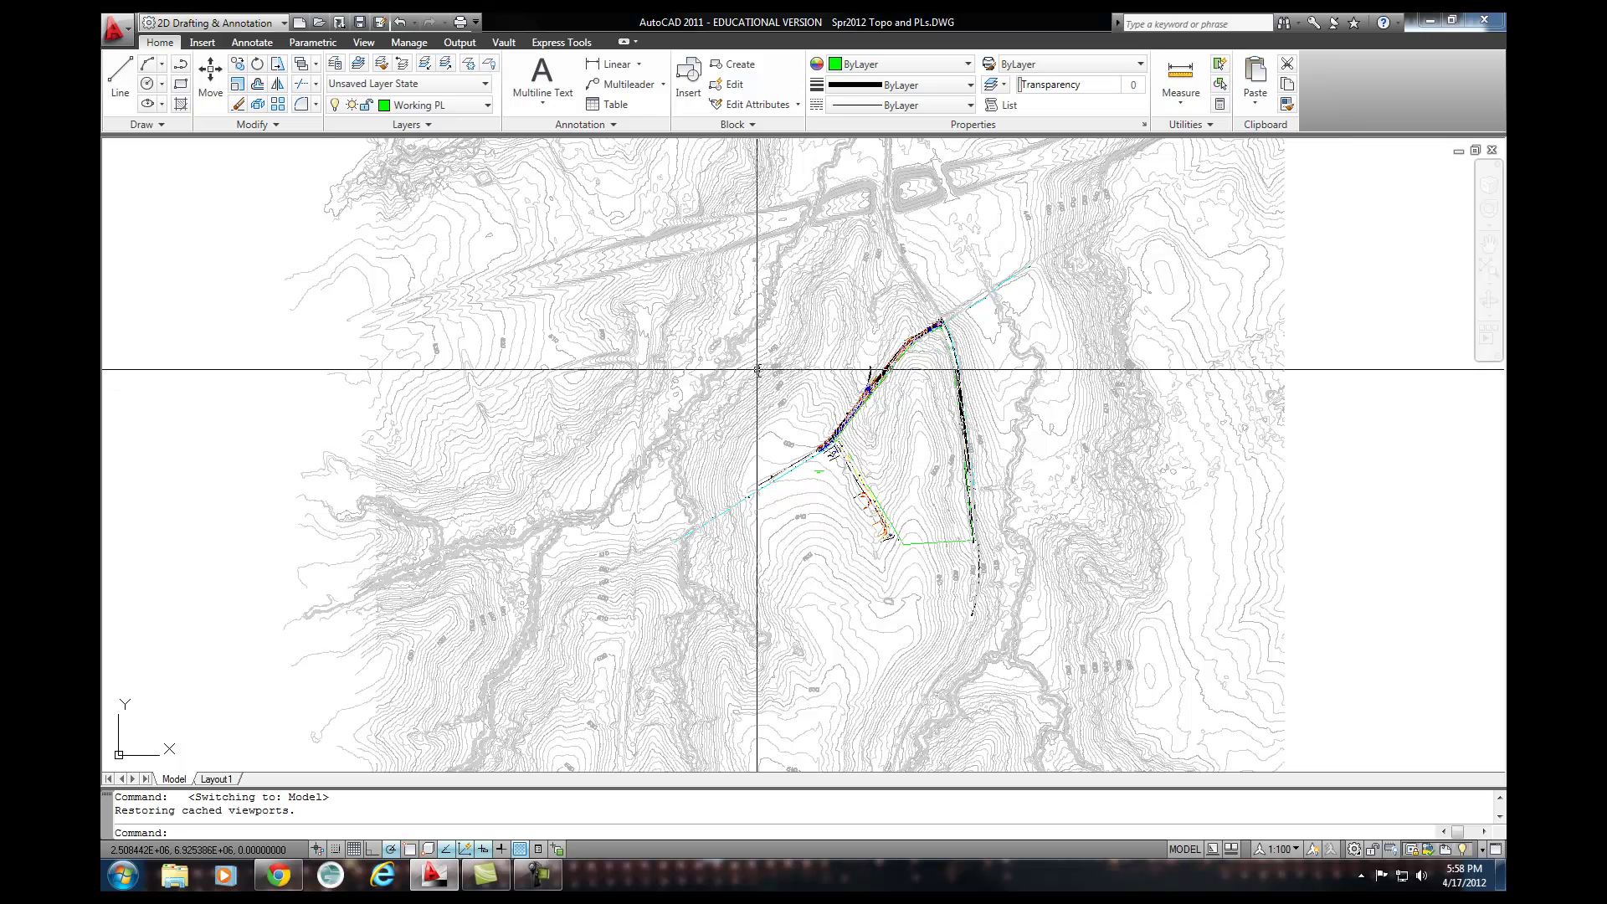
click(217, 780)
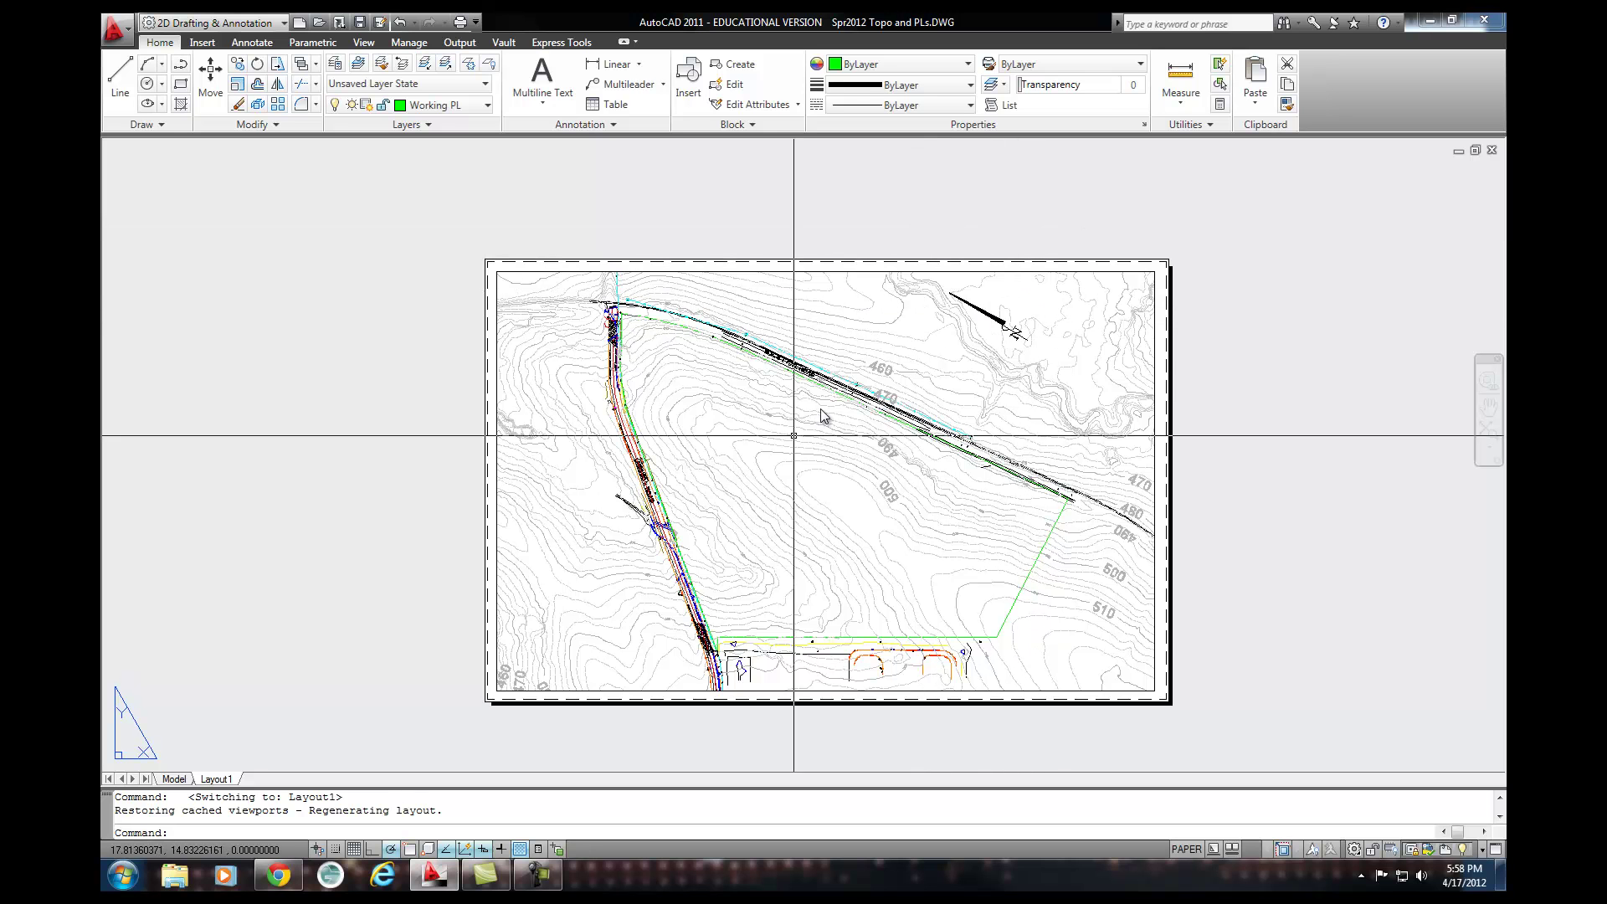
click(174, 779)
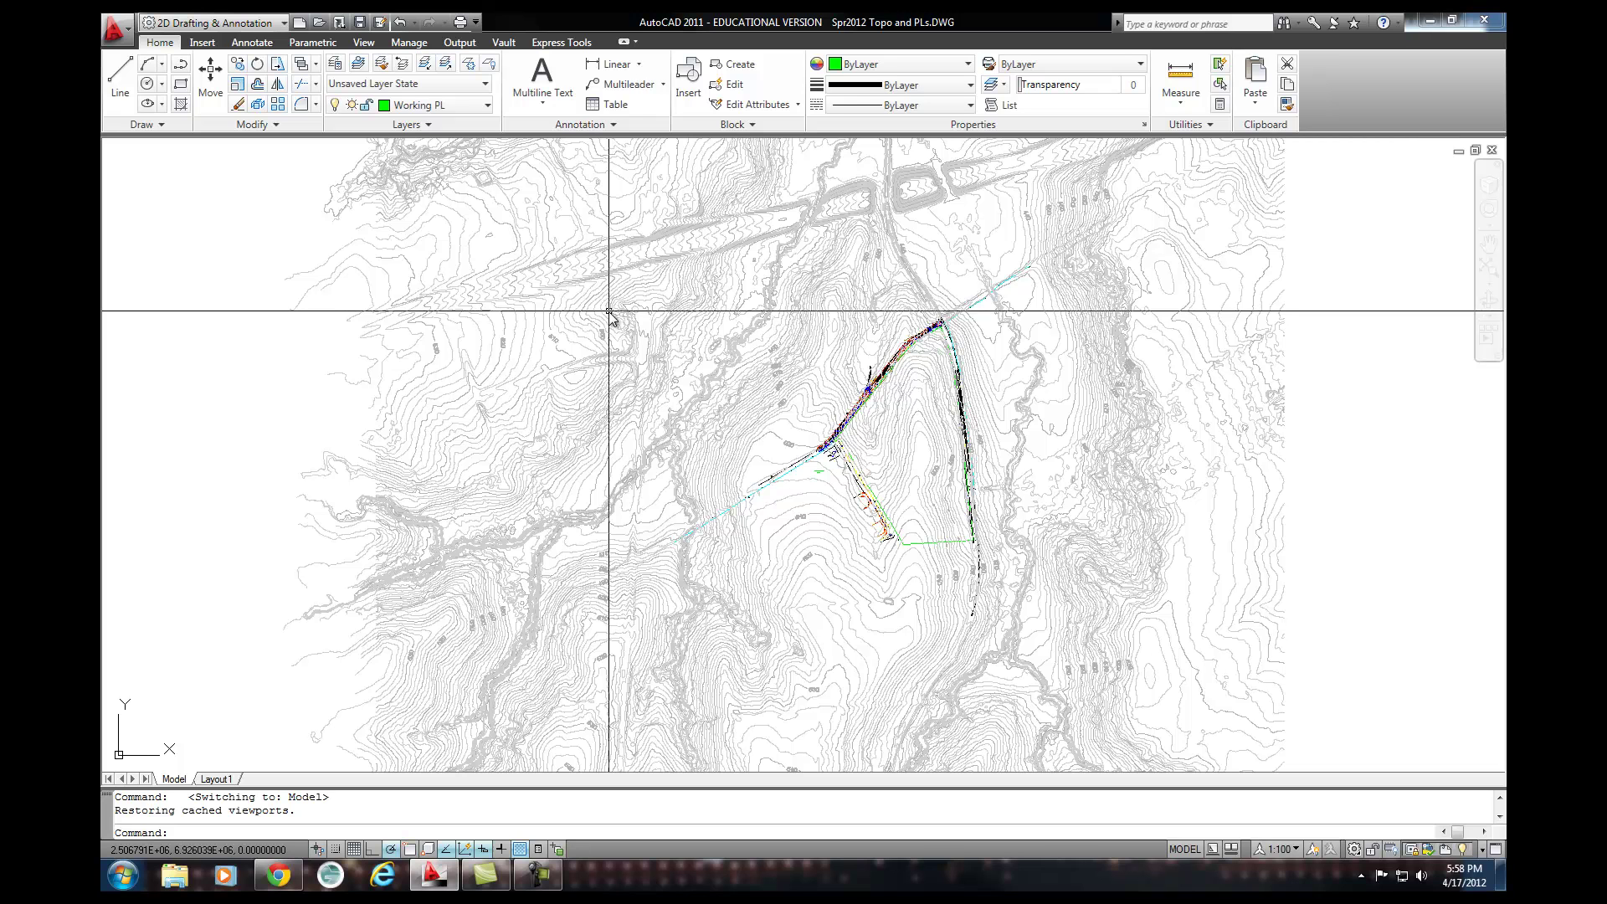
click(334, 64)
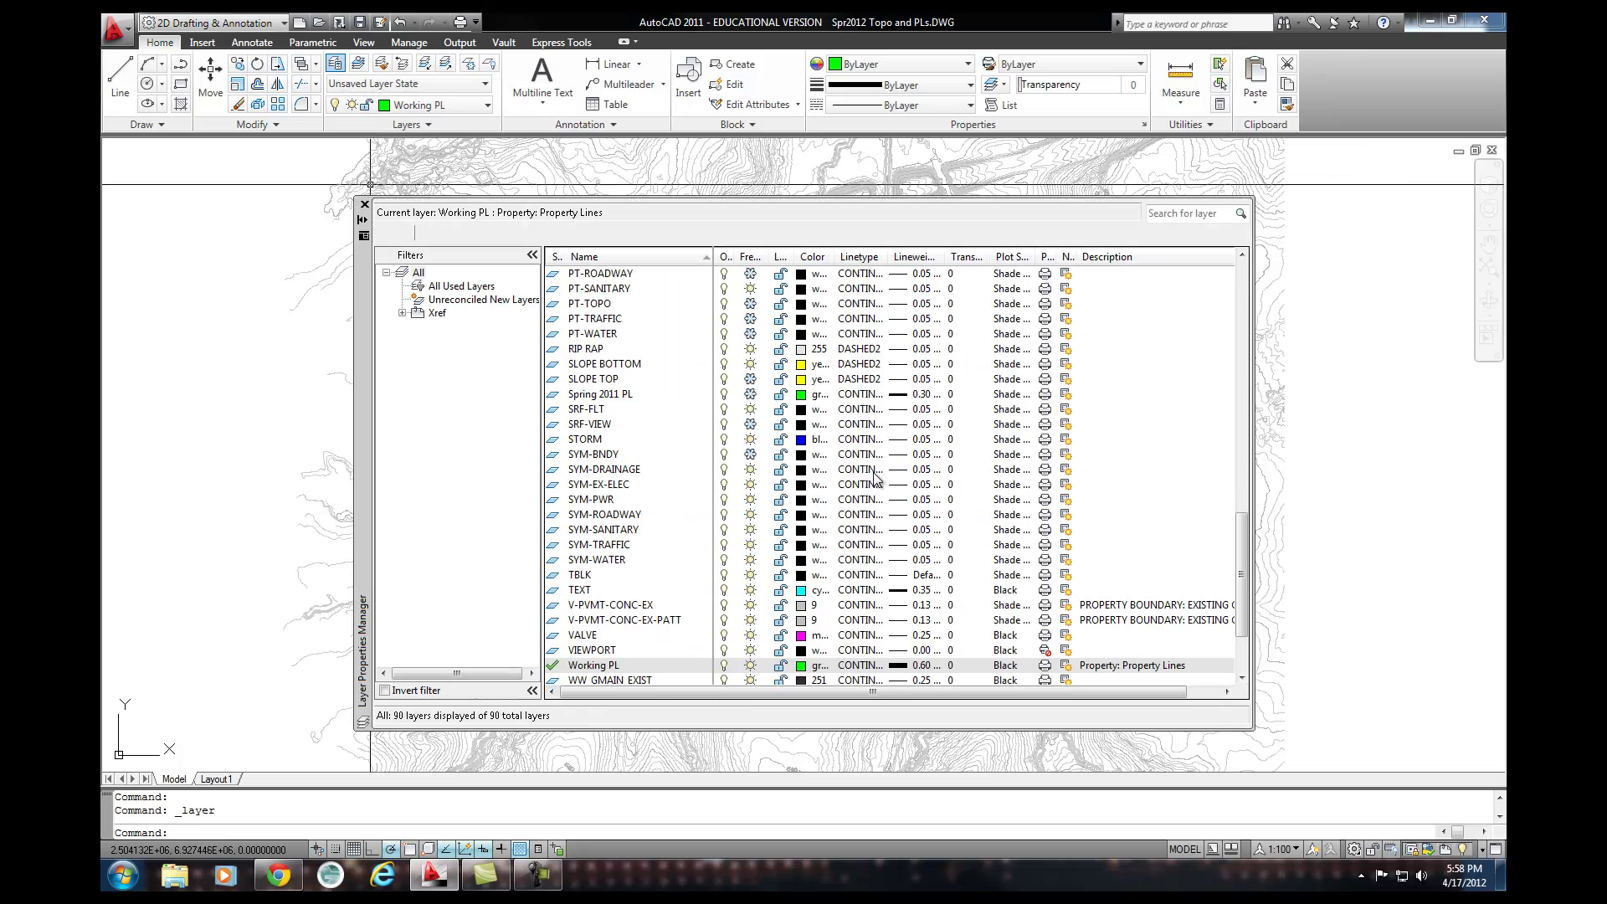
drag(1244, 605, 1242, 352)
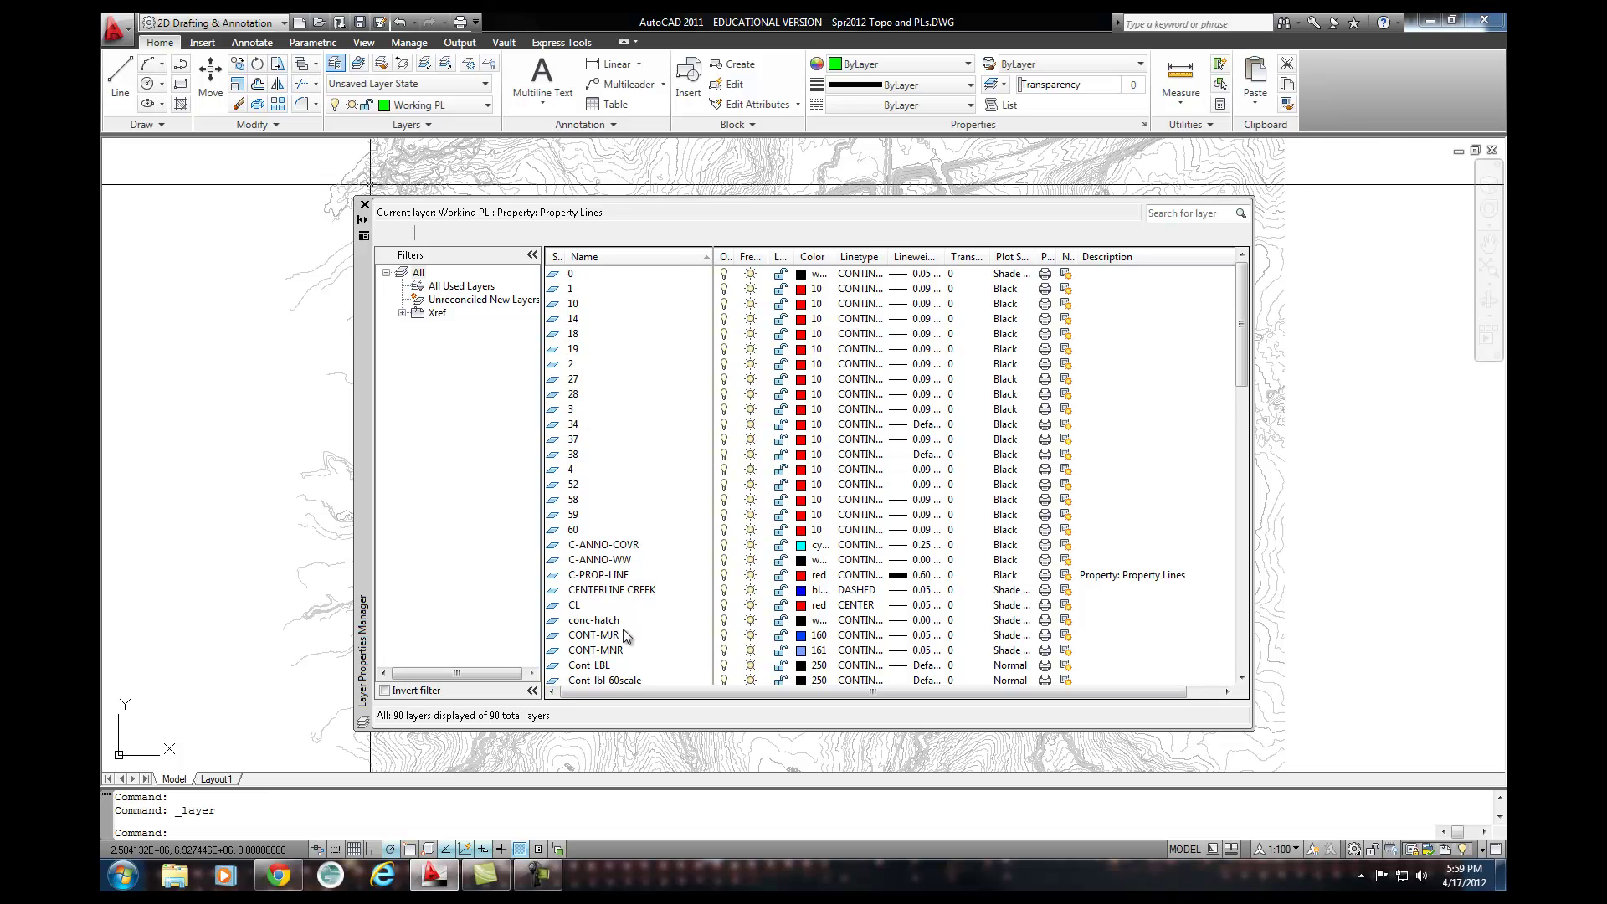
drag(1245, 386, 1248, 629)
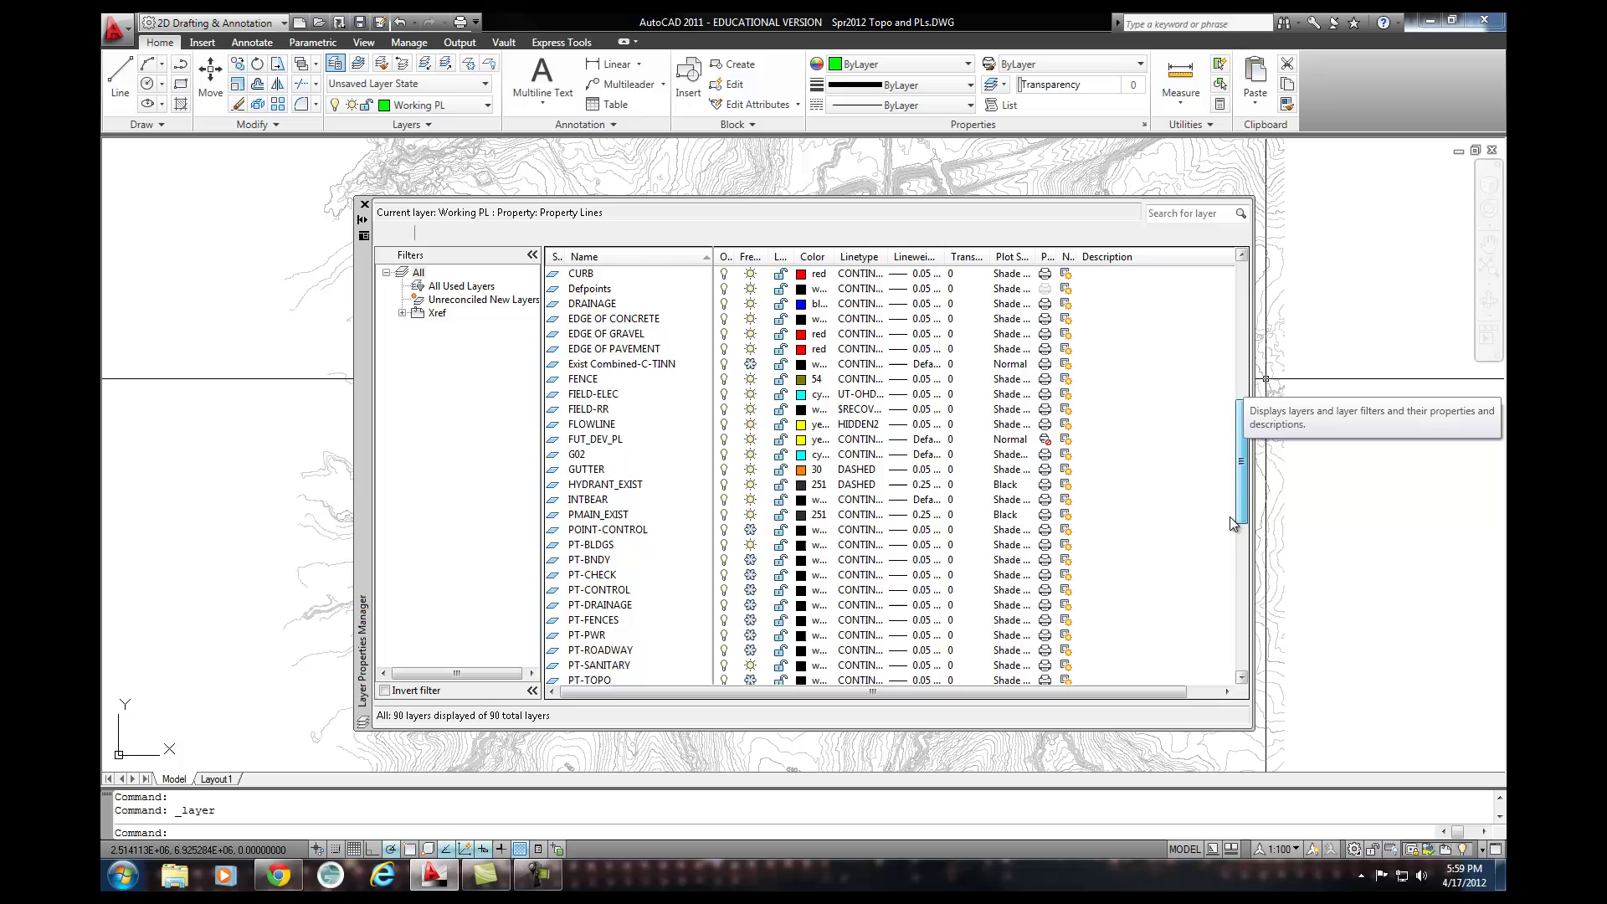
mouse_move(1230, 522)
mouse_down()
mouse_move(1237, 331)
mouse_move(1243, 530)
mouse_up()
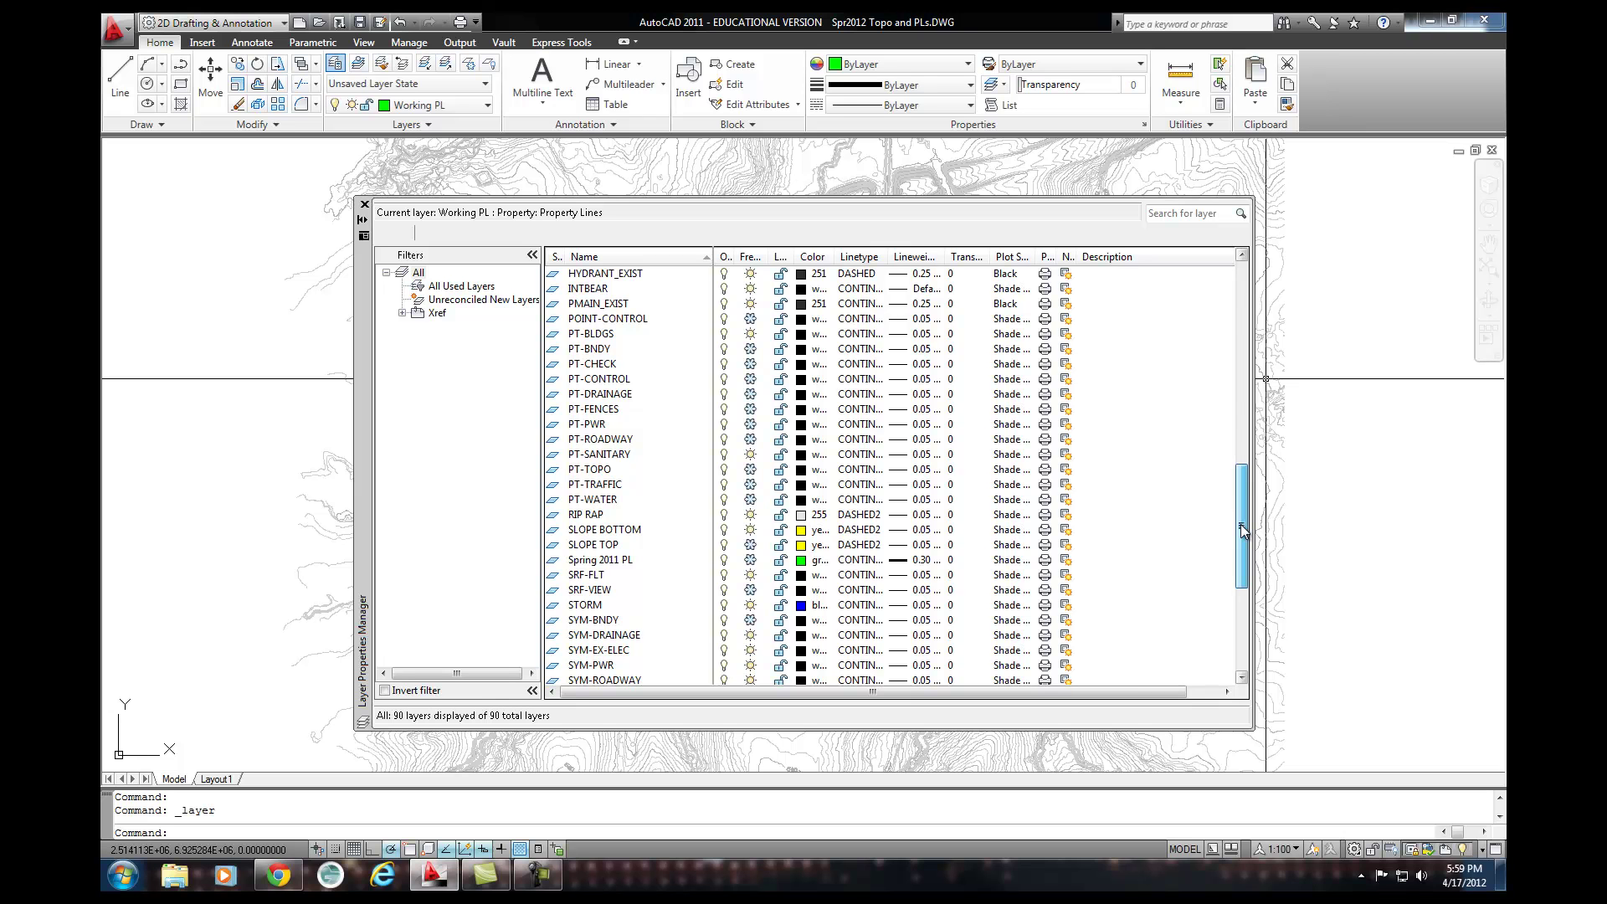
drag(1243, 530, 1241, 629)
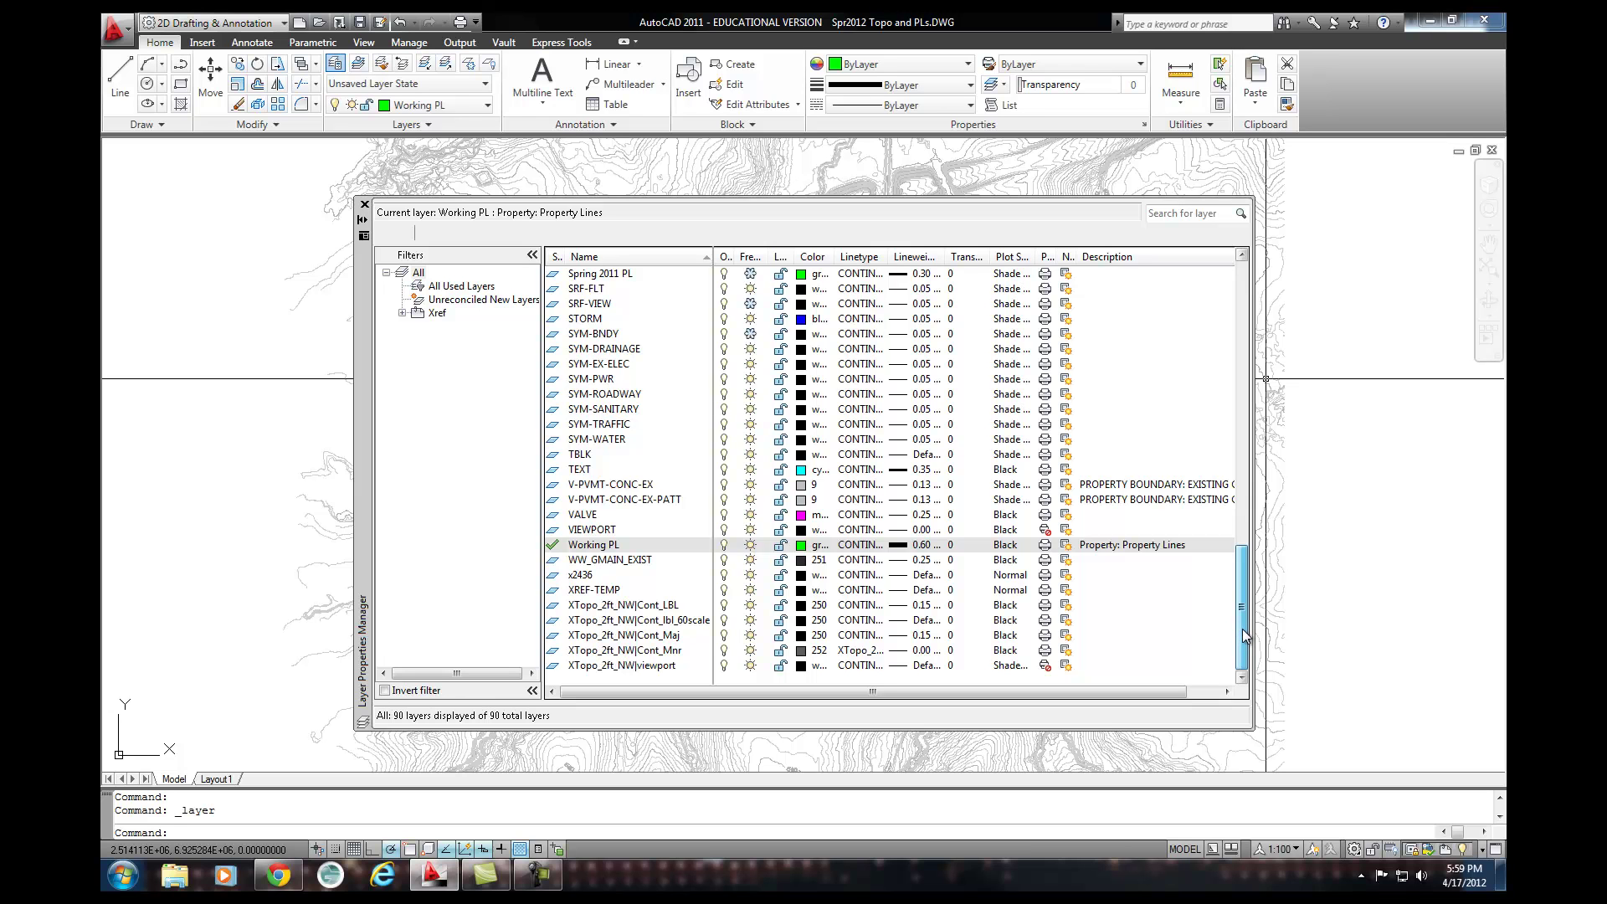
click(364, 204)
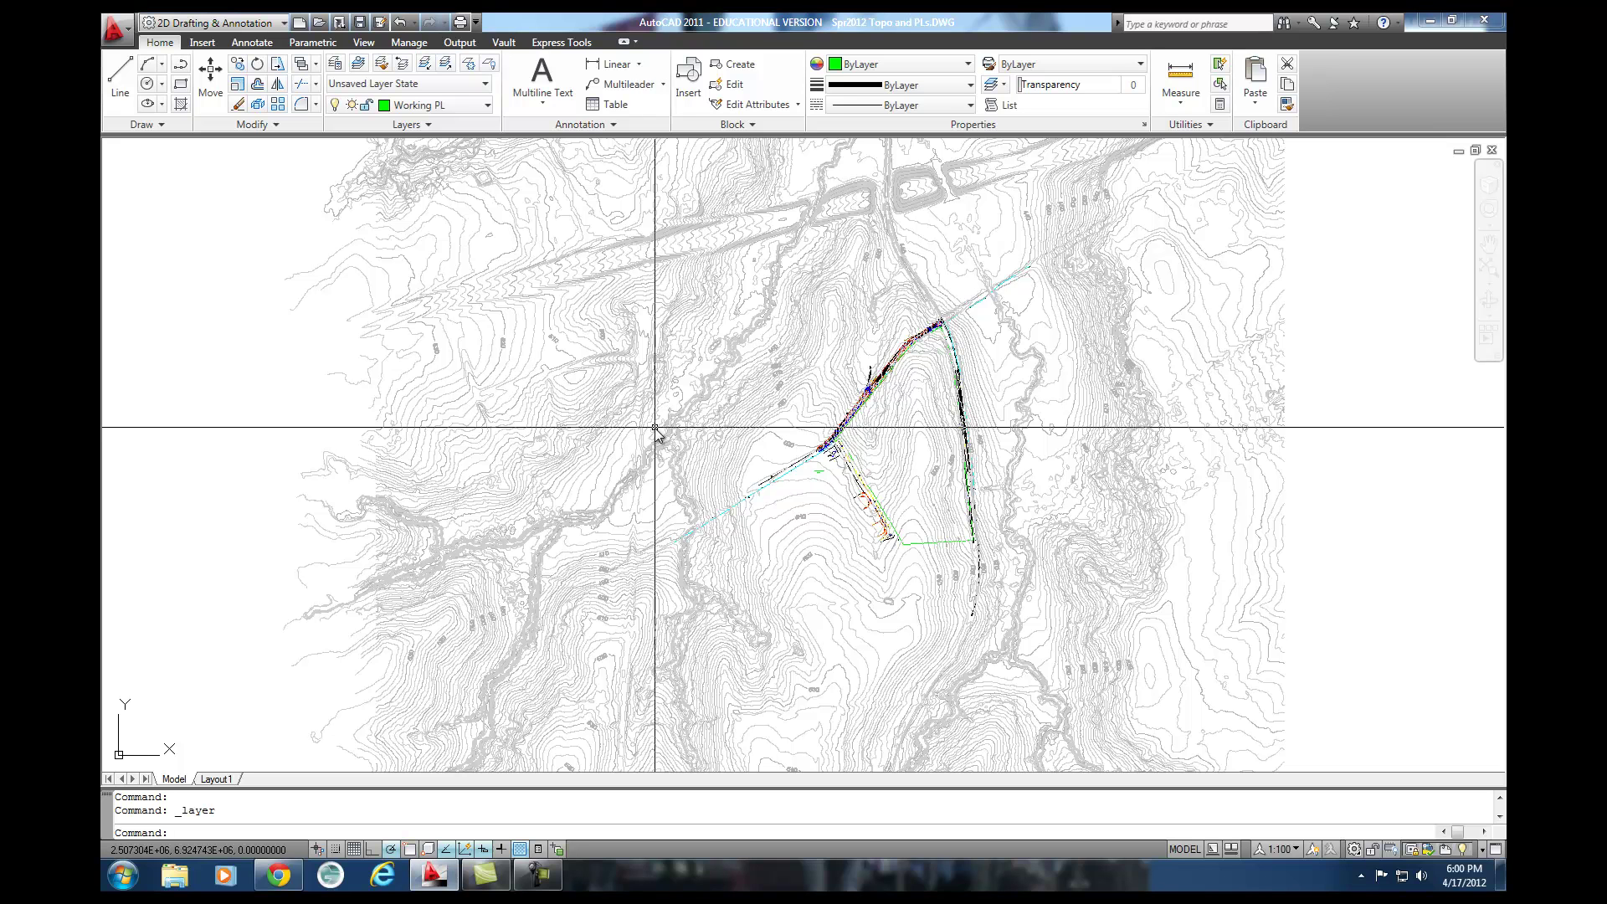
Select the topographic xref in model space
click(616, 407)
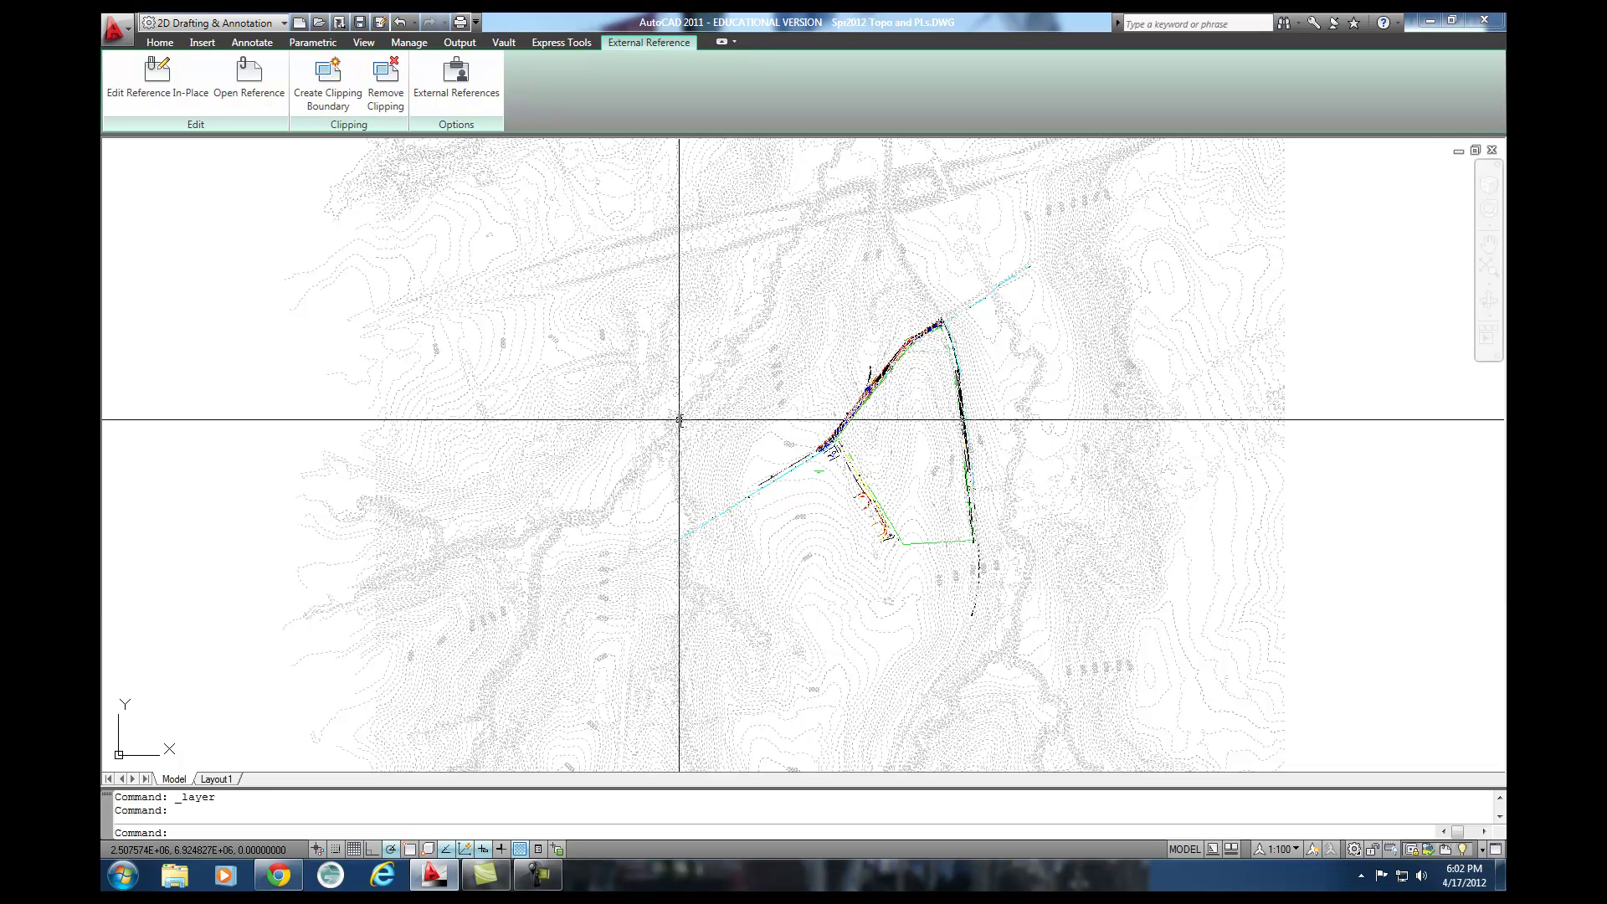
Hide the selected topo xref with Isolate > Hide Objects
click(693, 349)
right_click(693, 349)
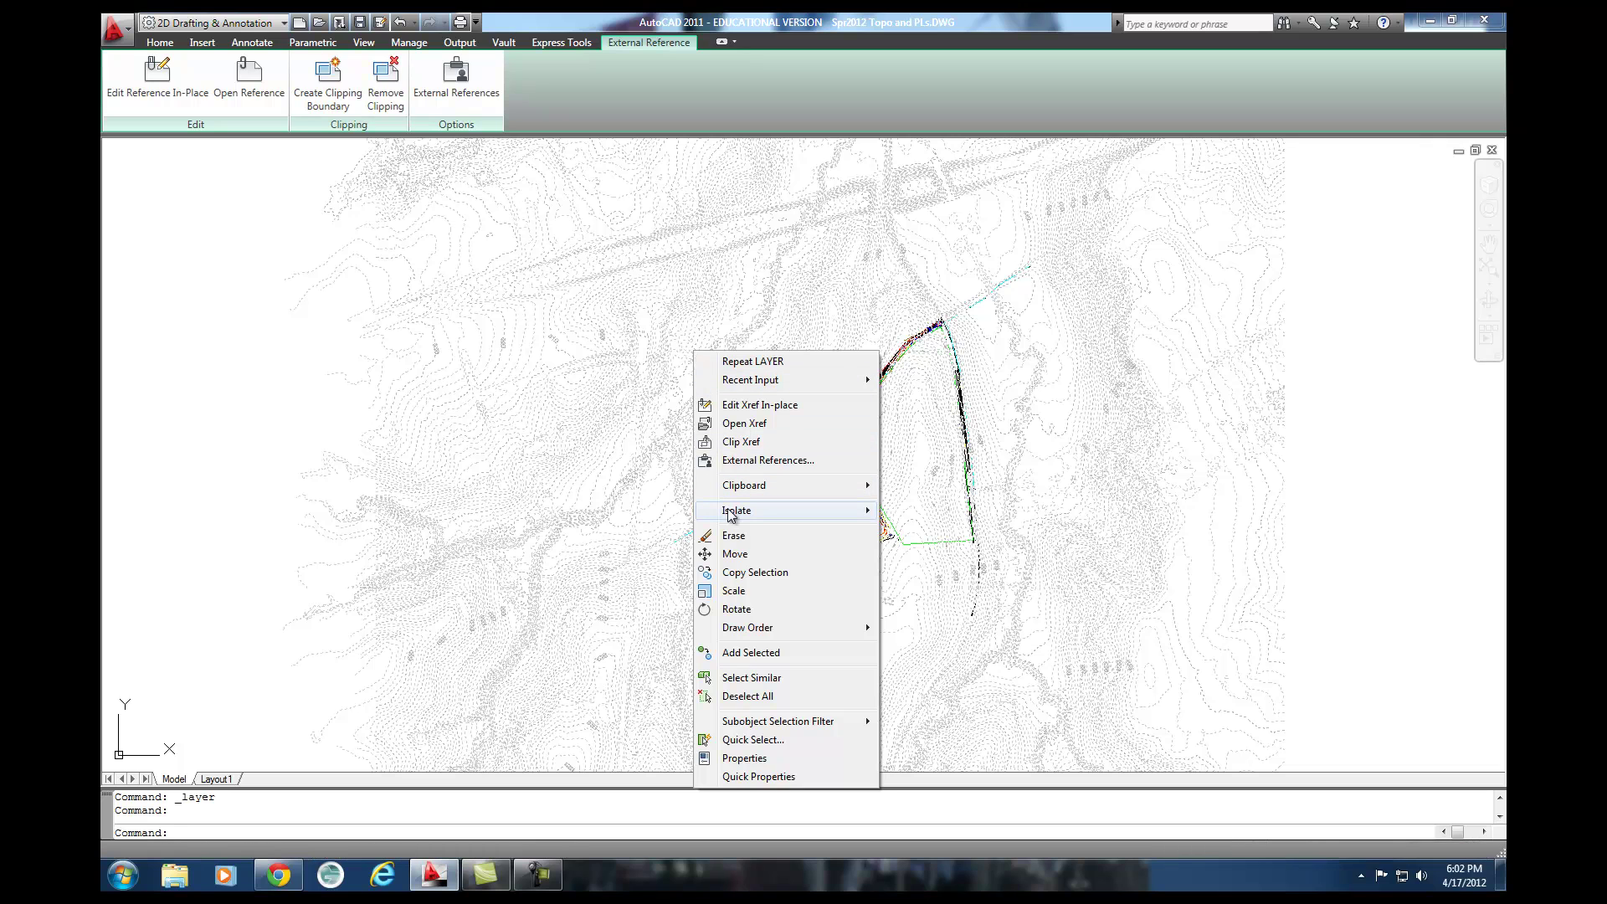
mouse_move(732, 516)
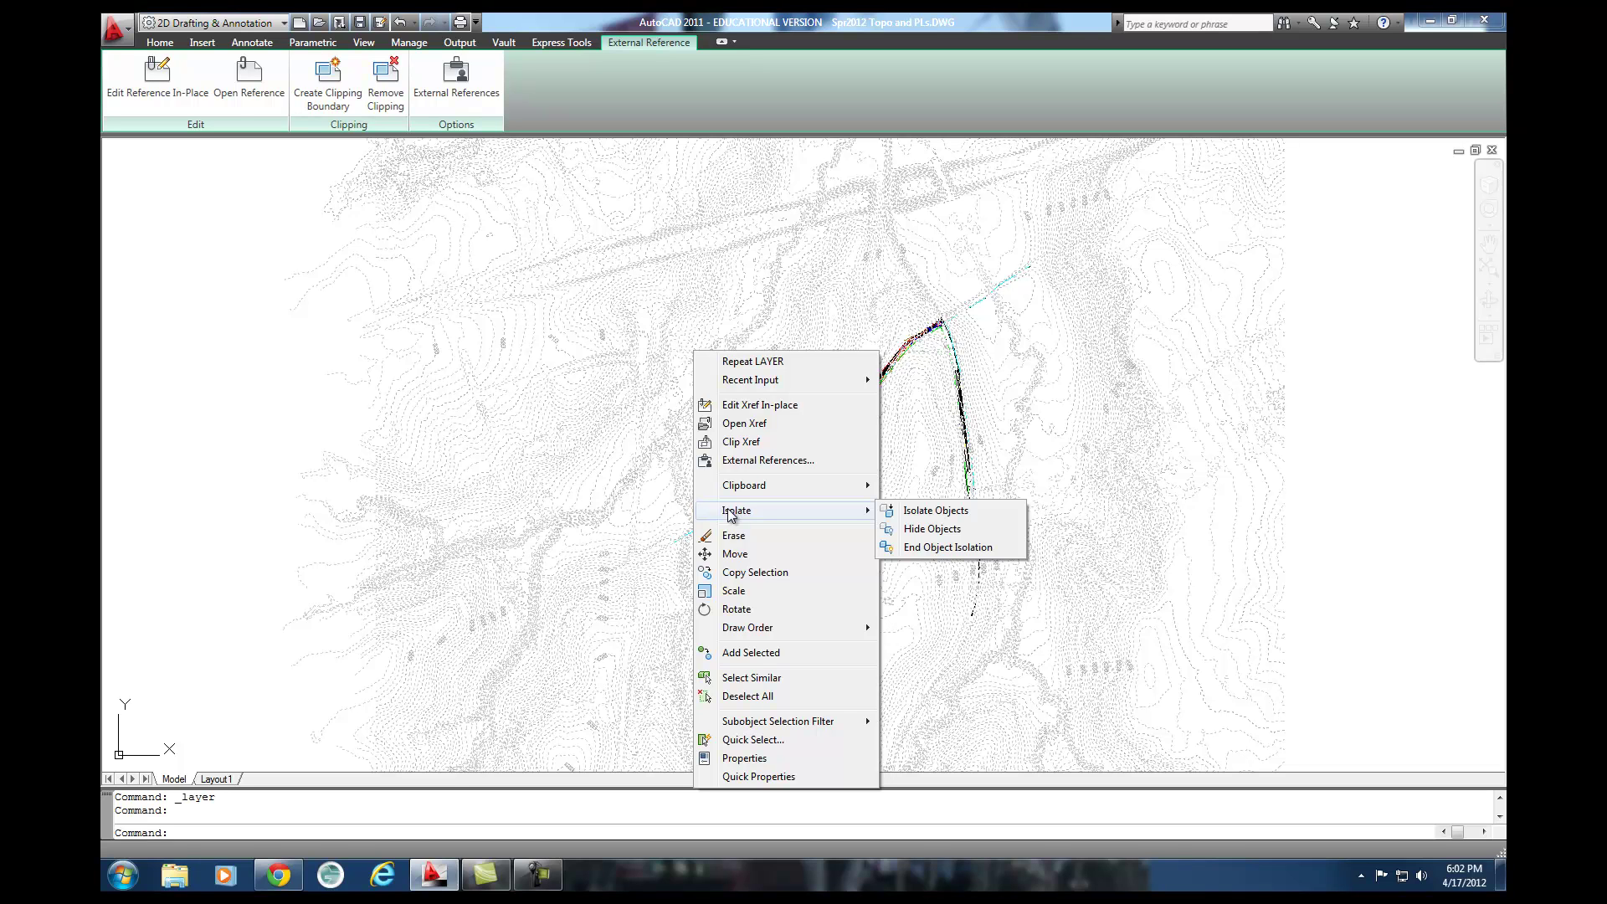
click(918, 529)
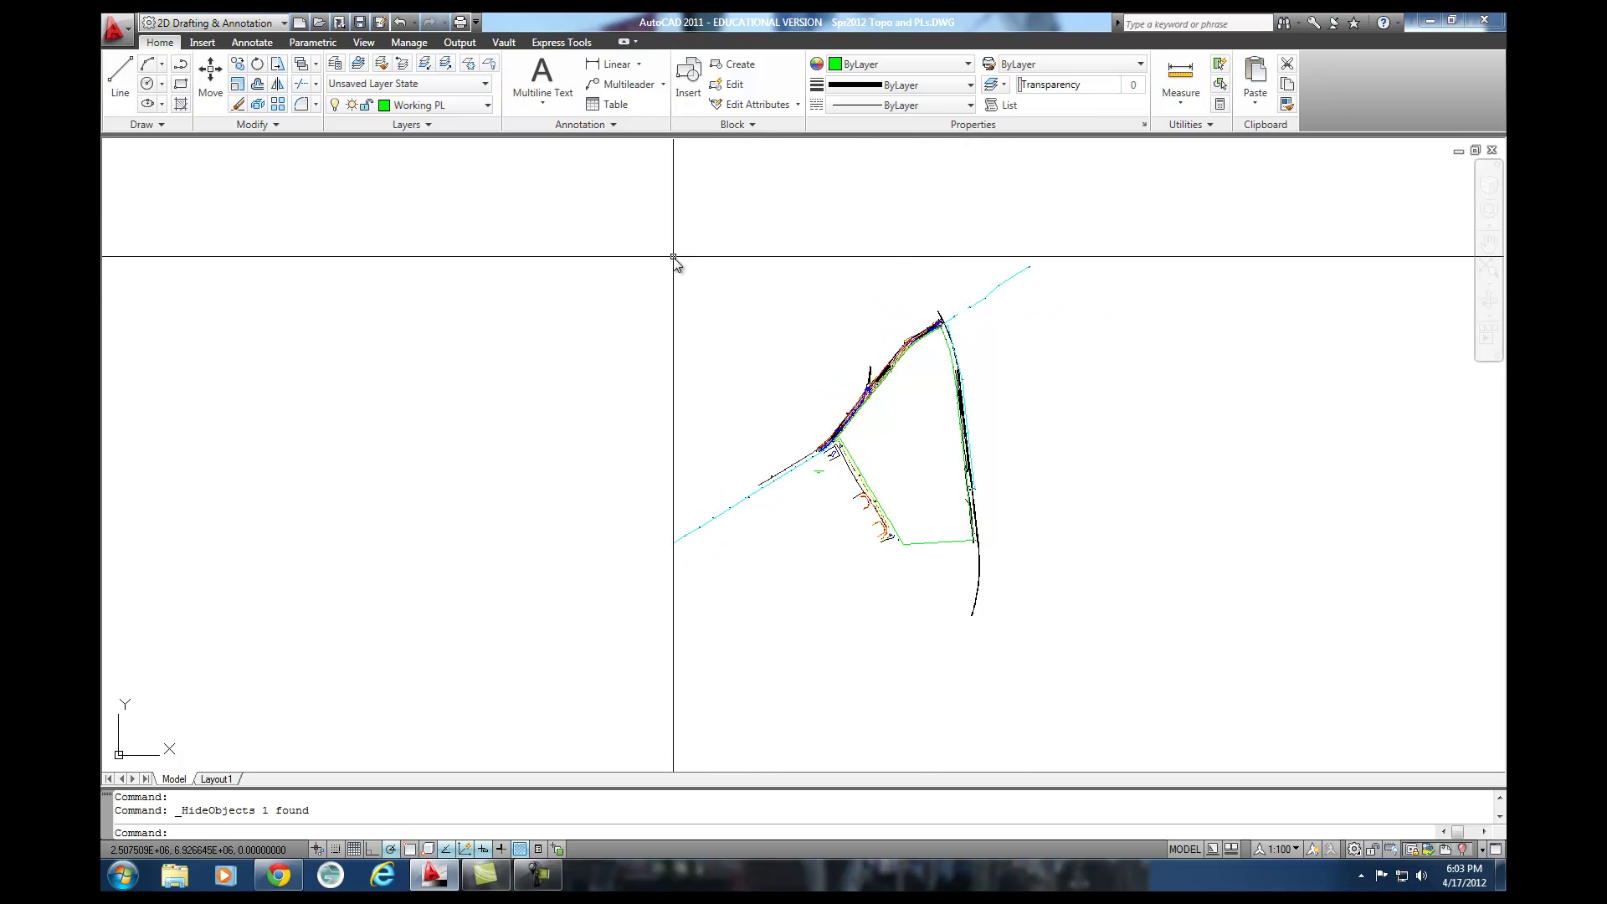
Cancel a trial window selection of the property lines and enter the WB command
click(648, 252)
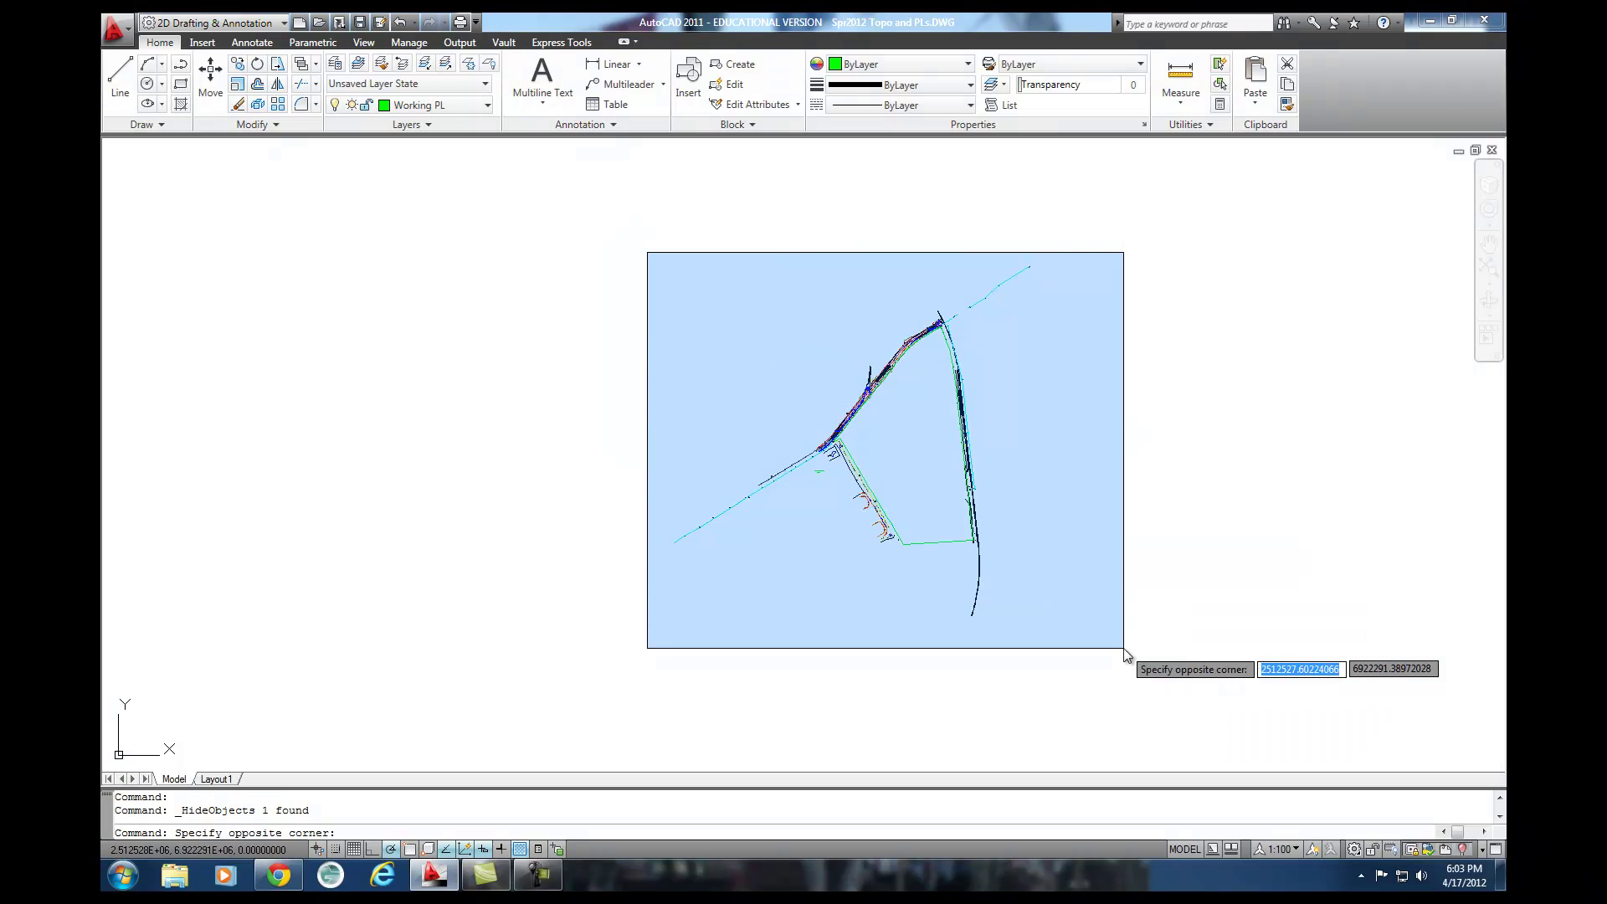
click(1124, 653)
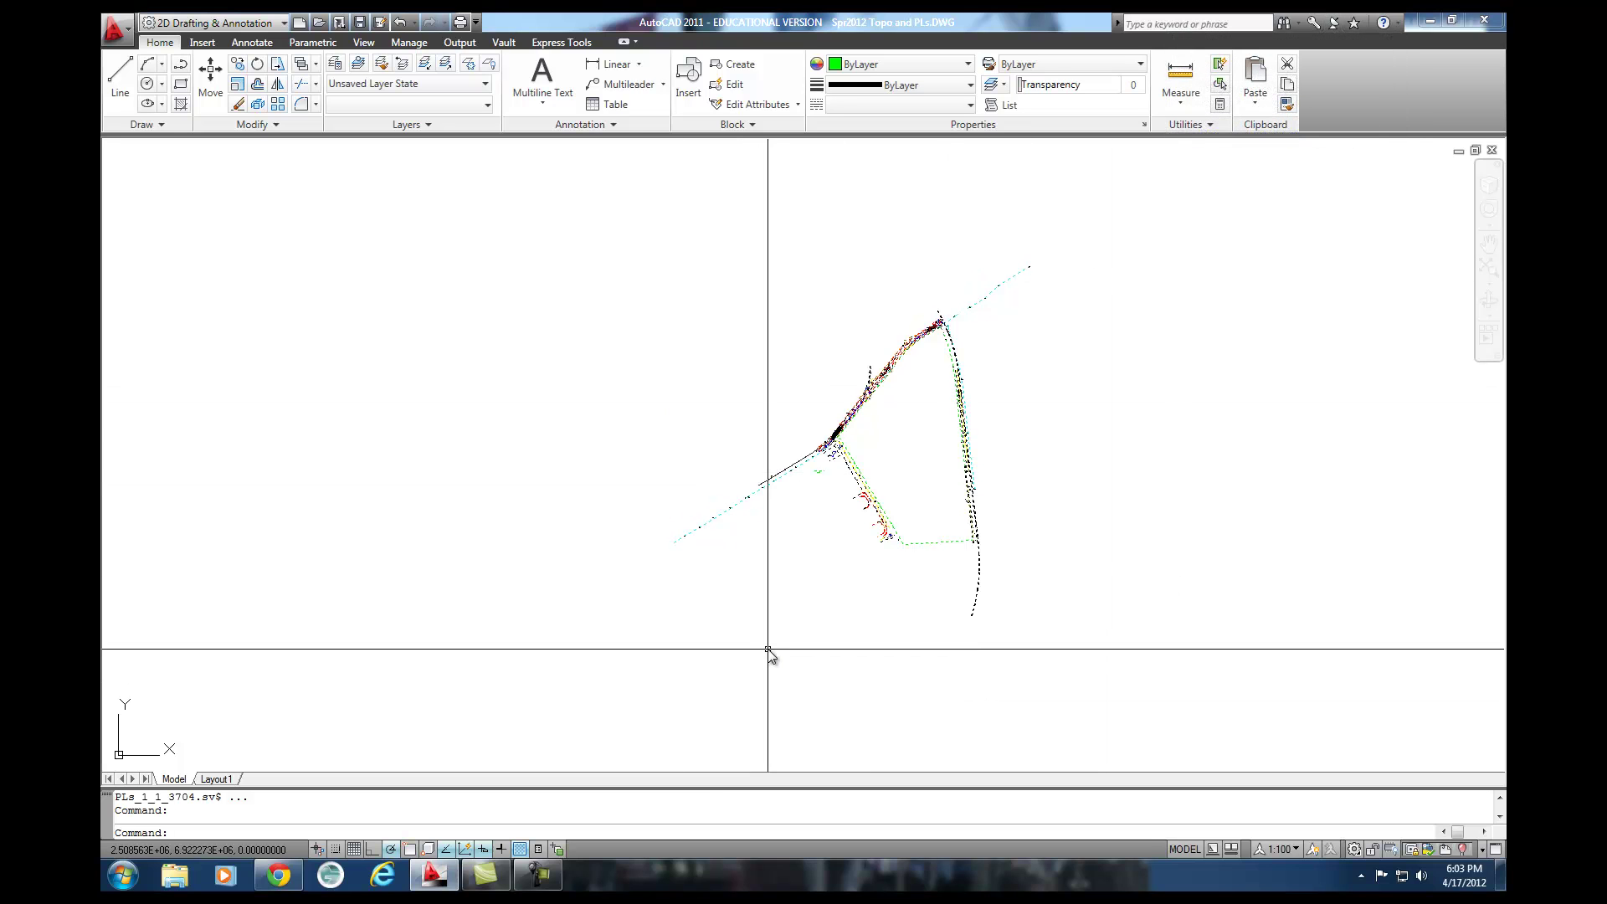
key(Escape)
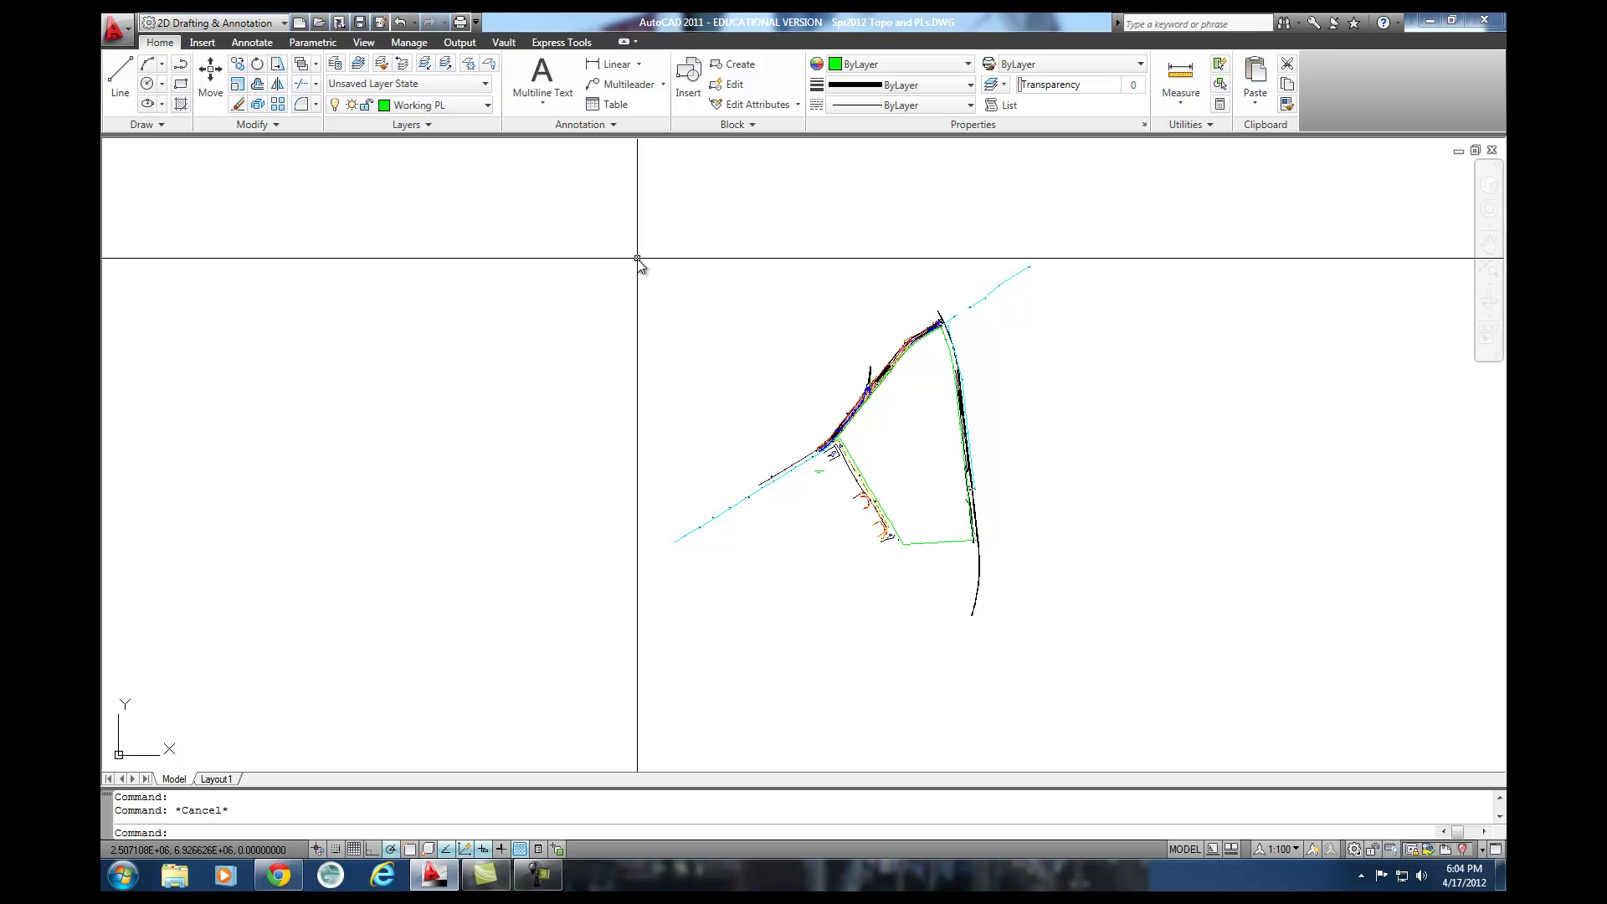
text(wblock)
Run WBLOCK to bring up the Write Block dialog with Objects as source
key(Return)
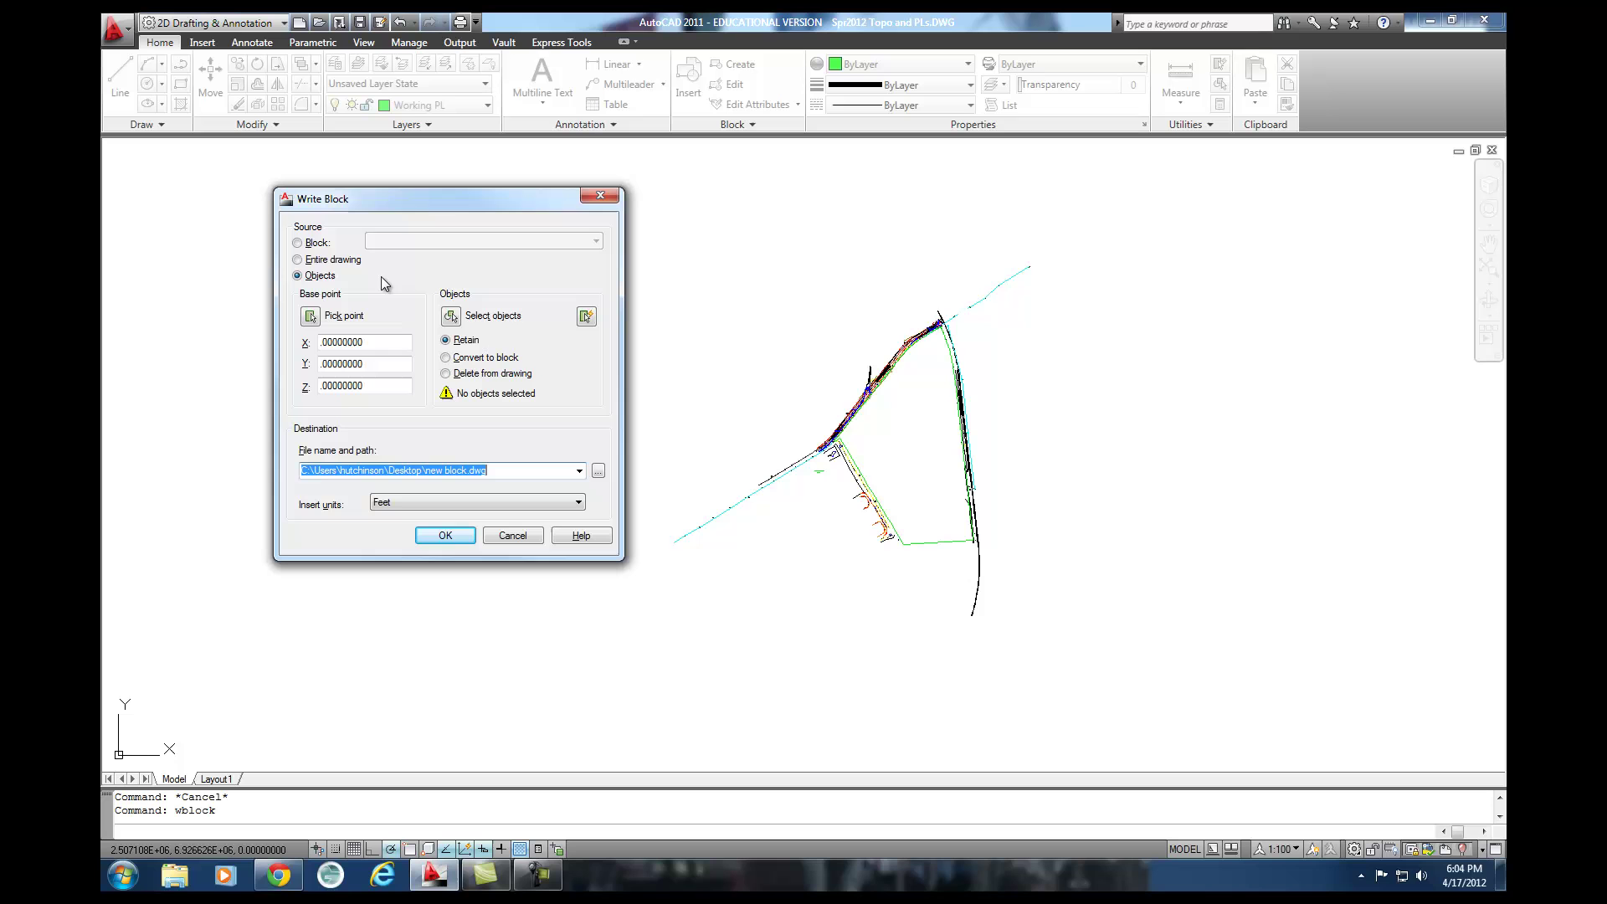
Window-select the entire property-line drawing, 735 objects, as the Write Block source
click(450, 315)
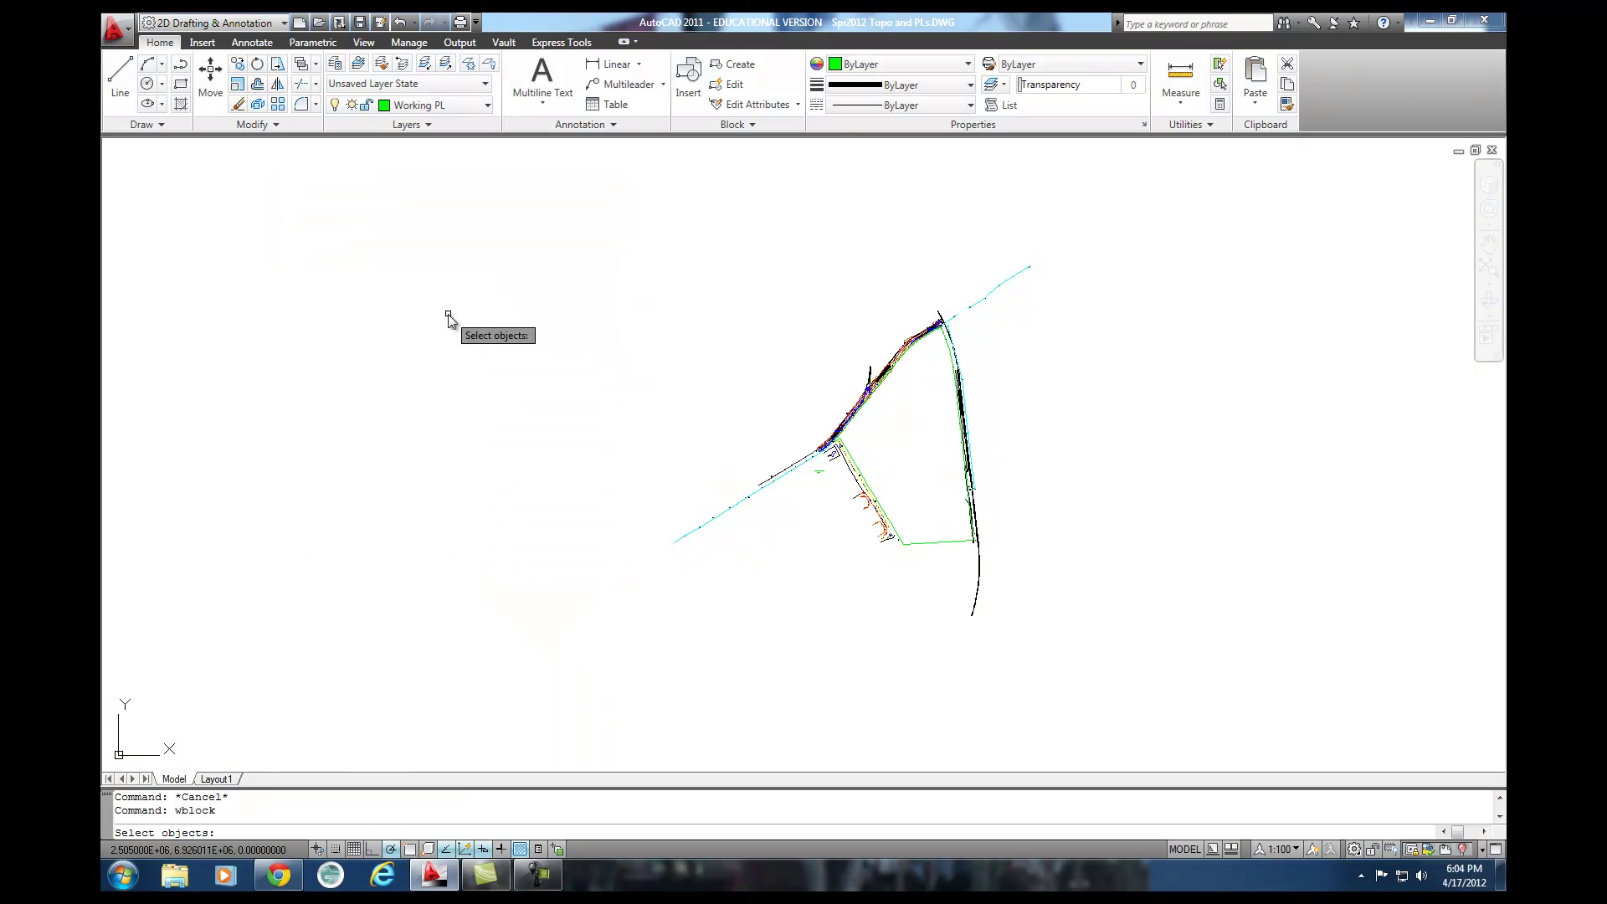
click(545, 196)
click(1202, 687)
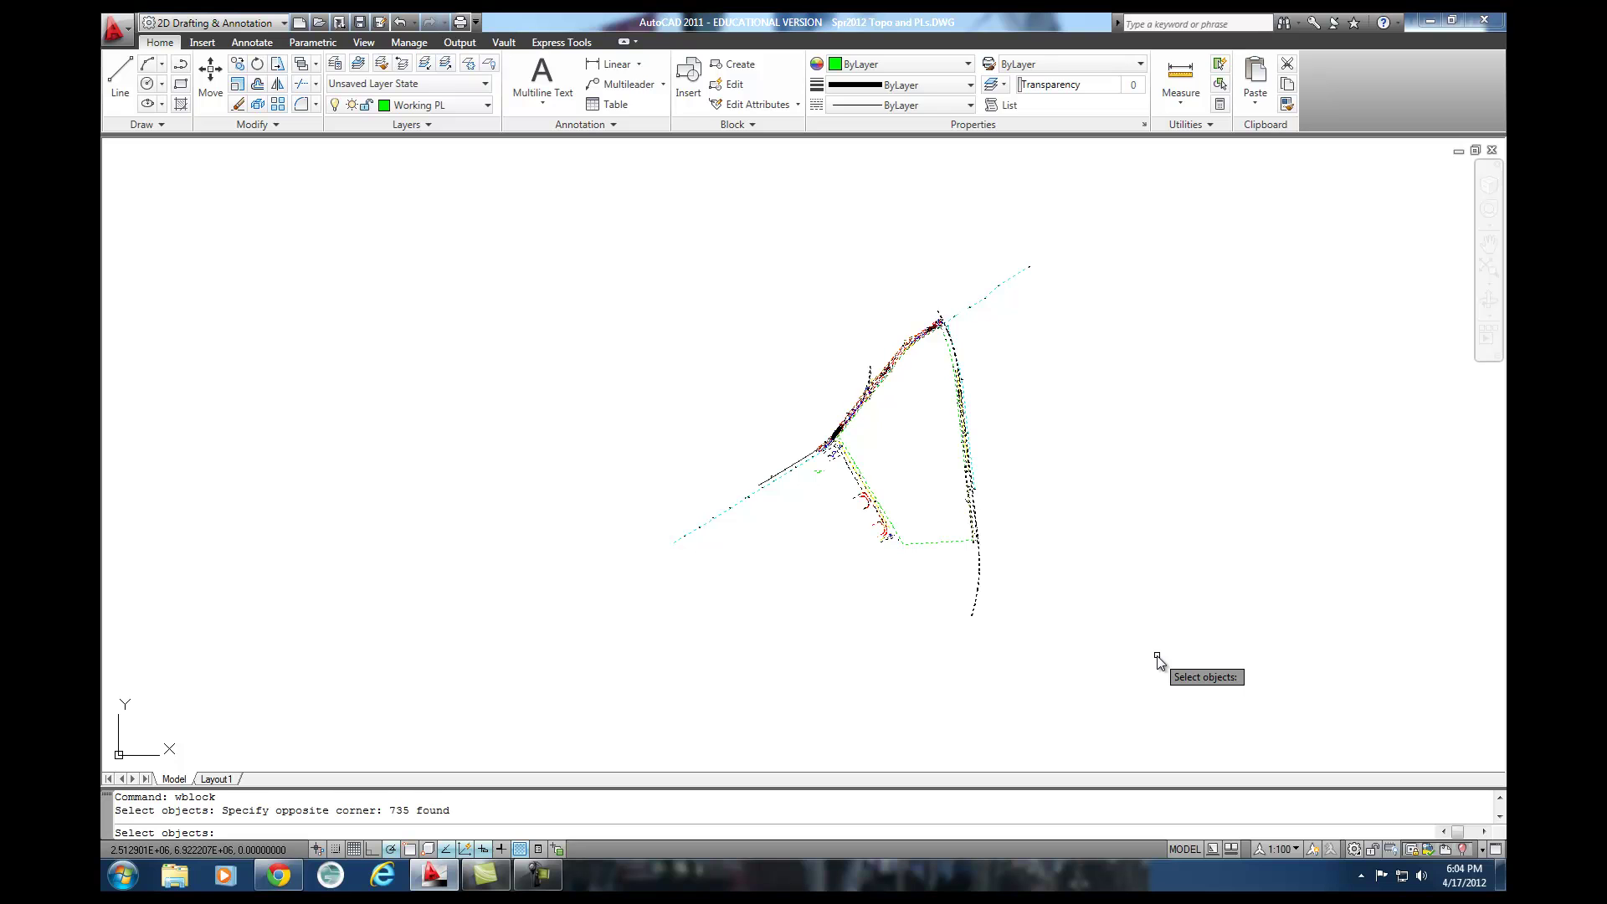
key(Return)
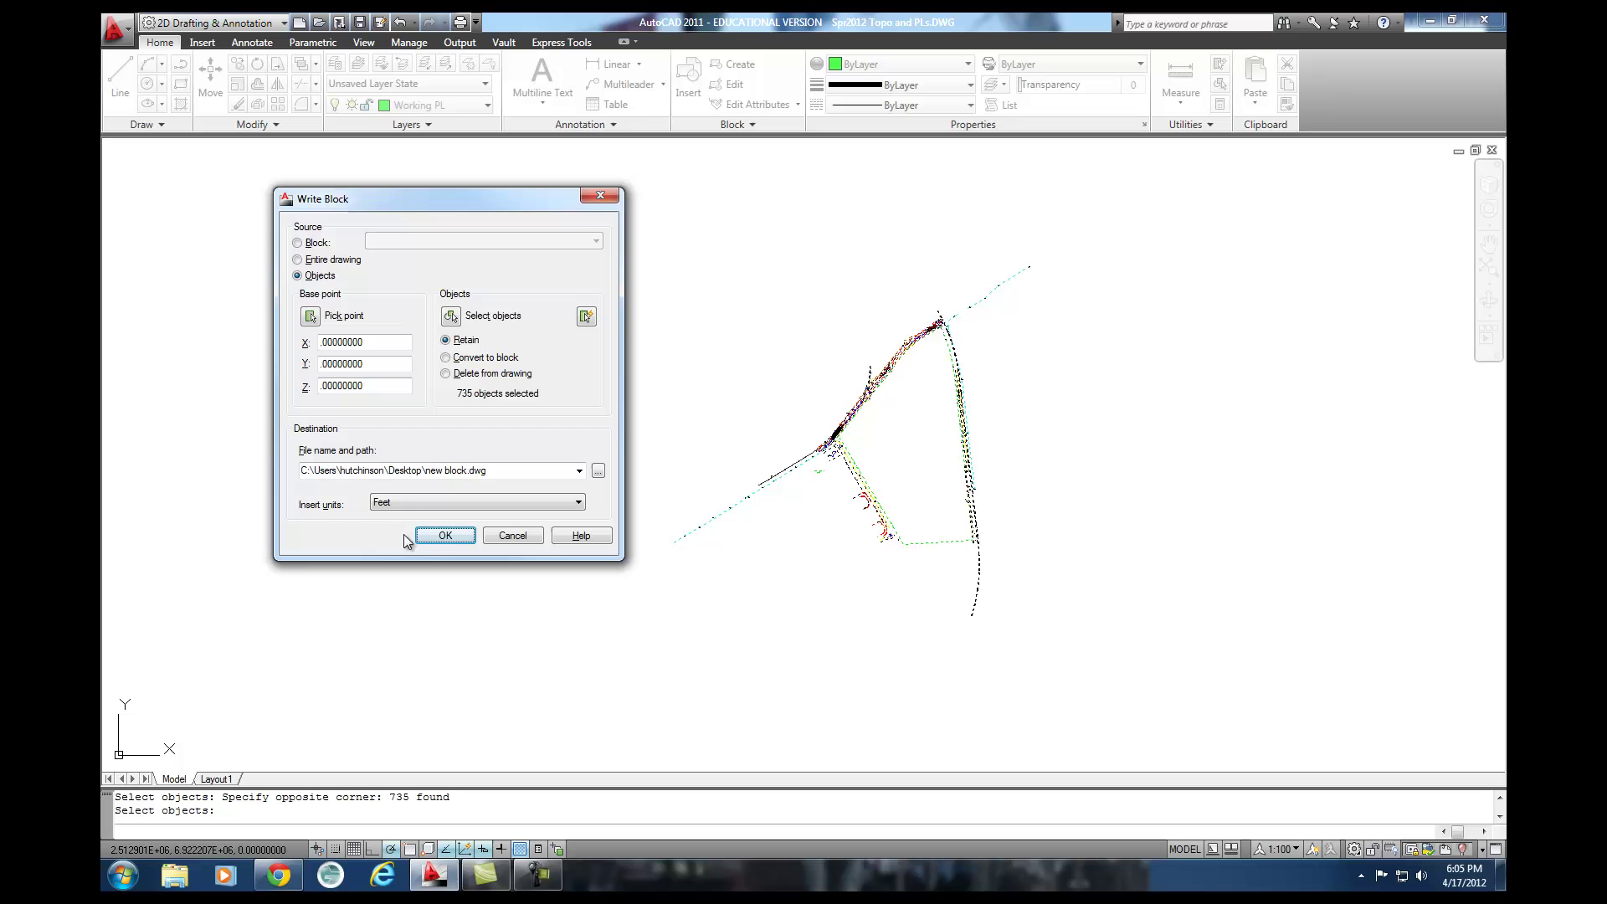
Write the selection to Boundary and Work Area.dwg, replacing the existing file
click(597, 471)
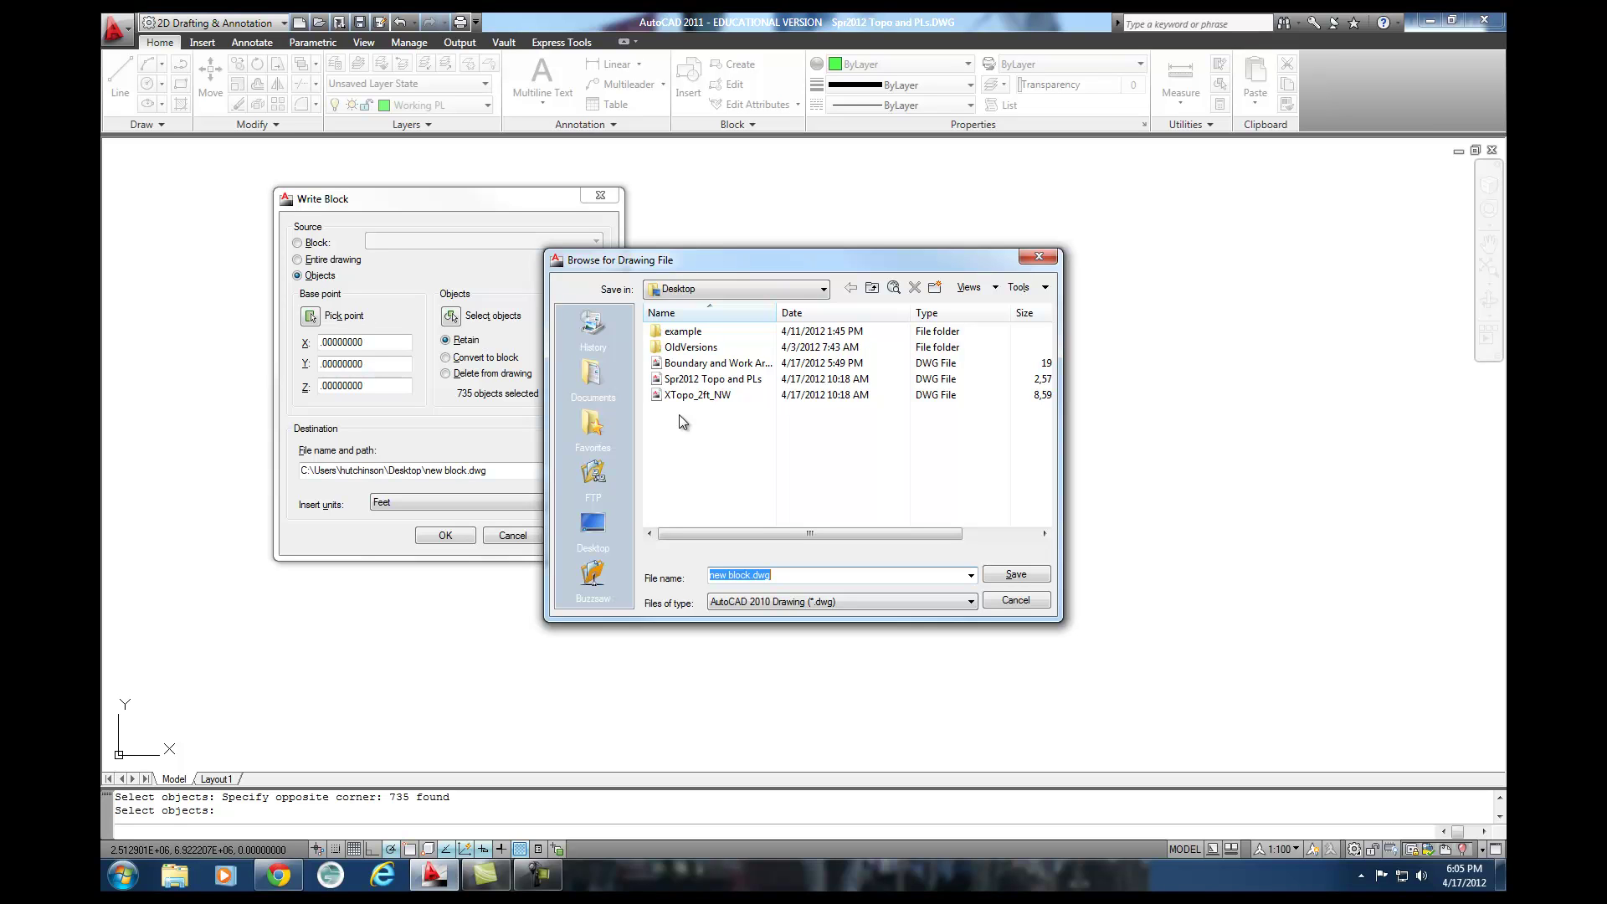
click(693, 363)
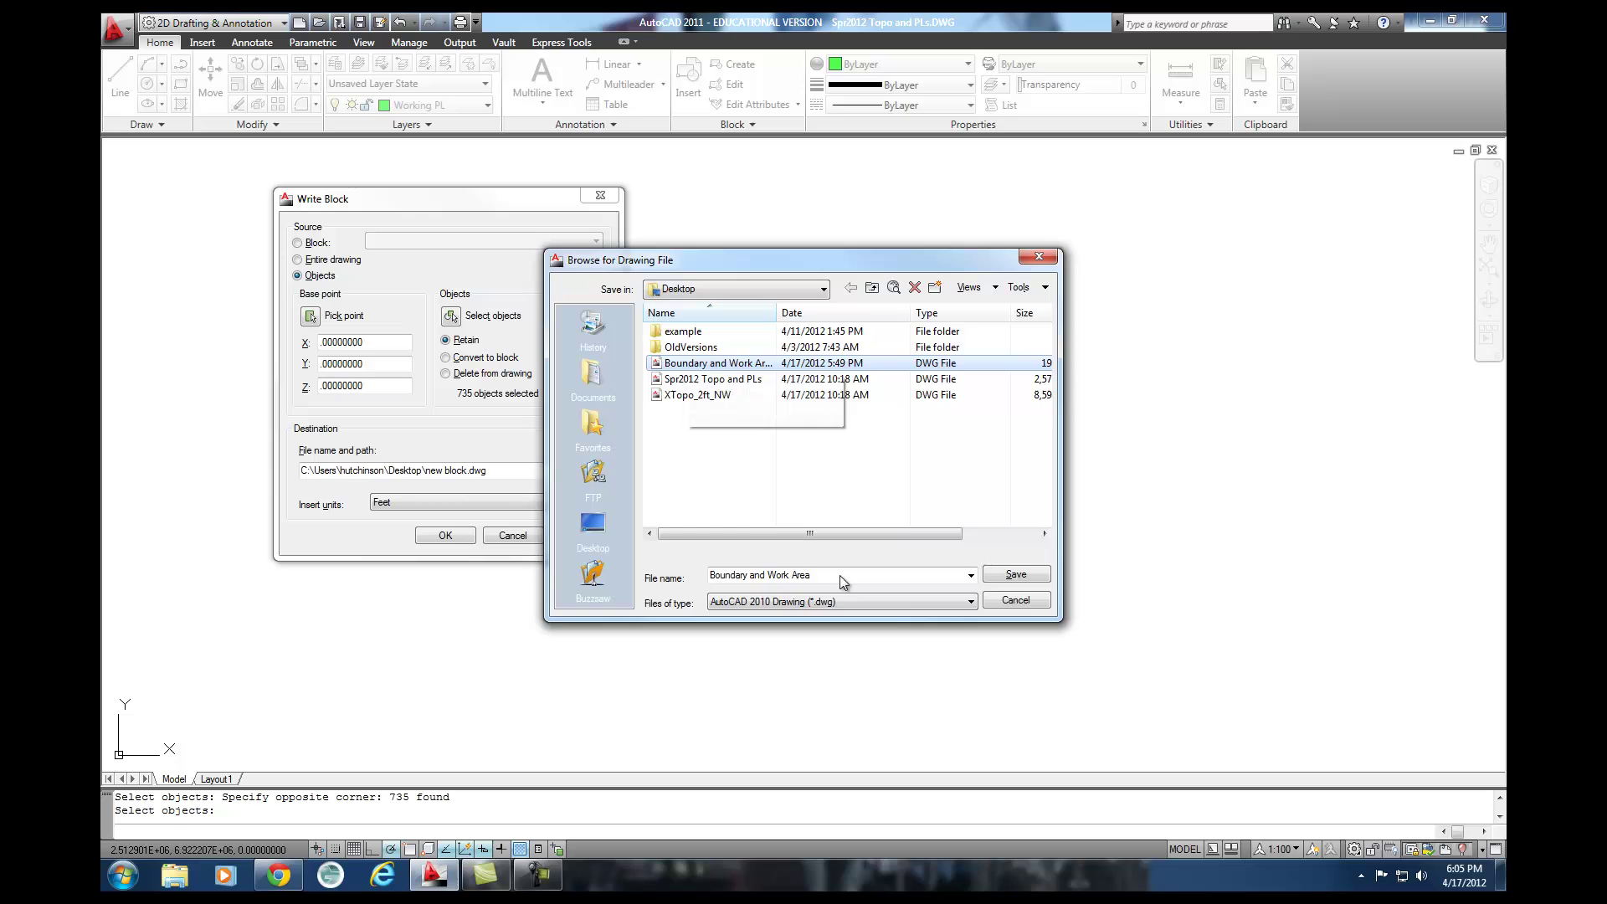
click(1017, 574)
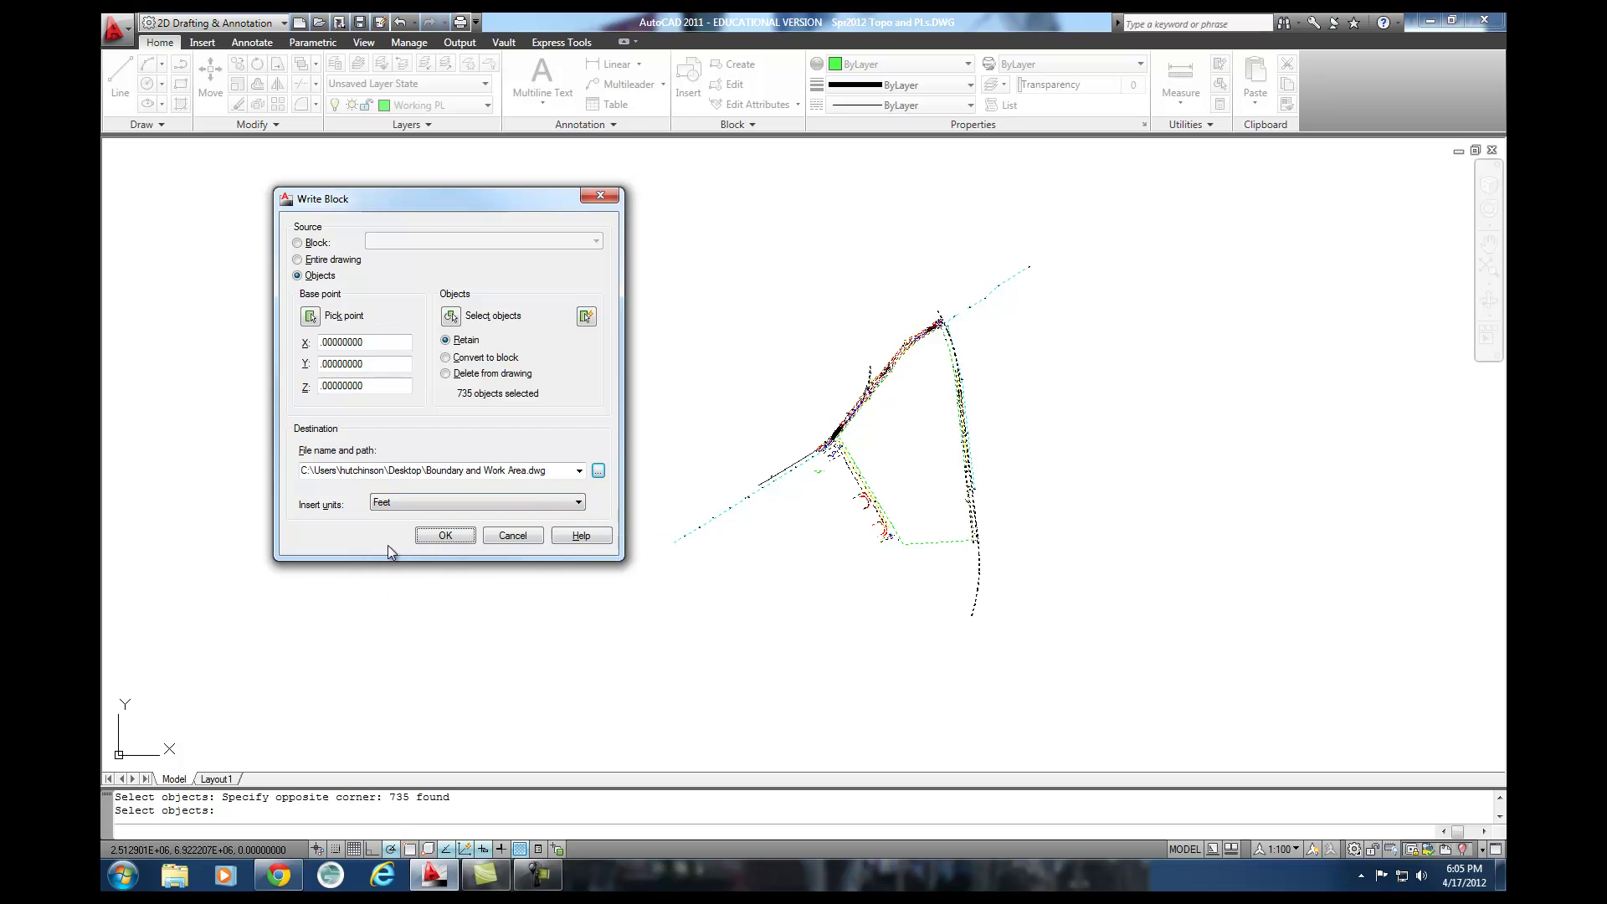
click(444, 534)
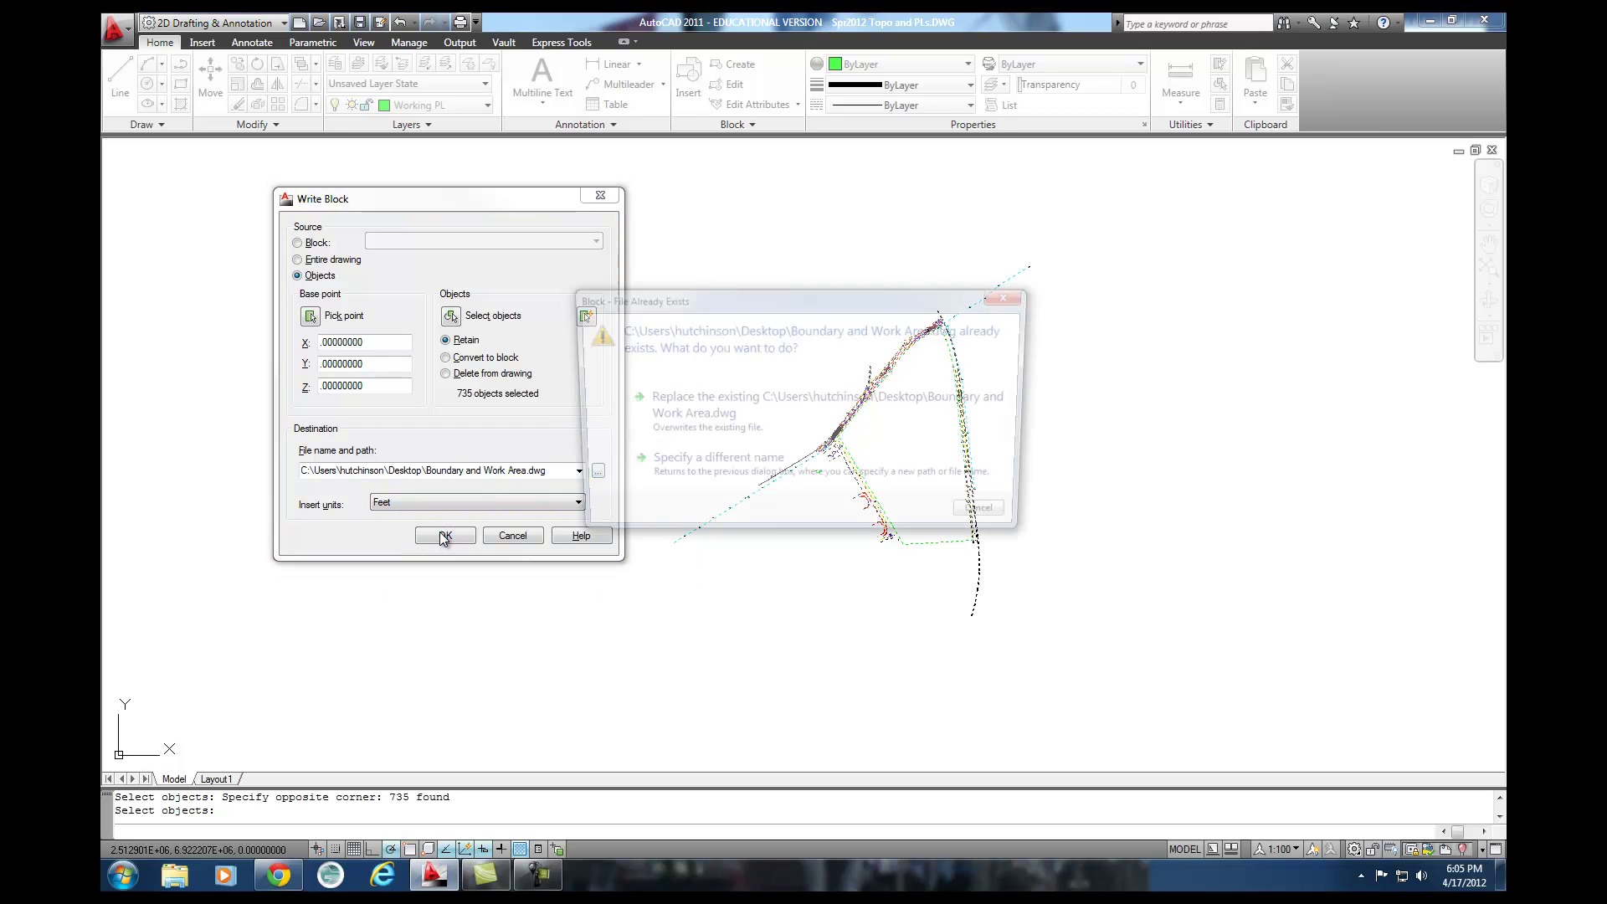
click(687, 414)
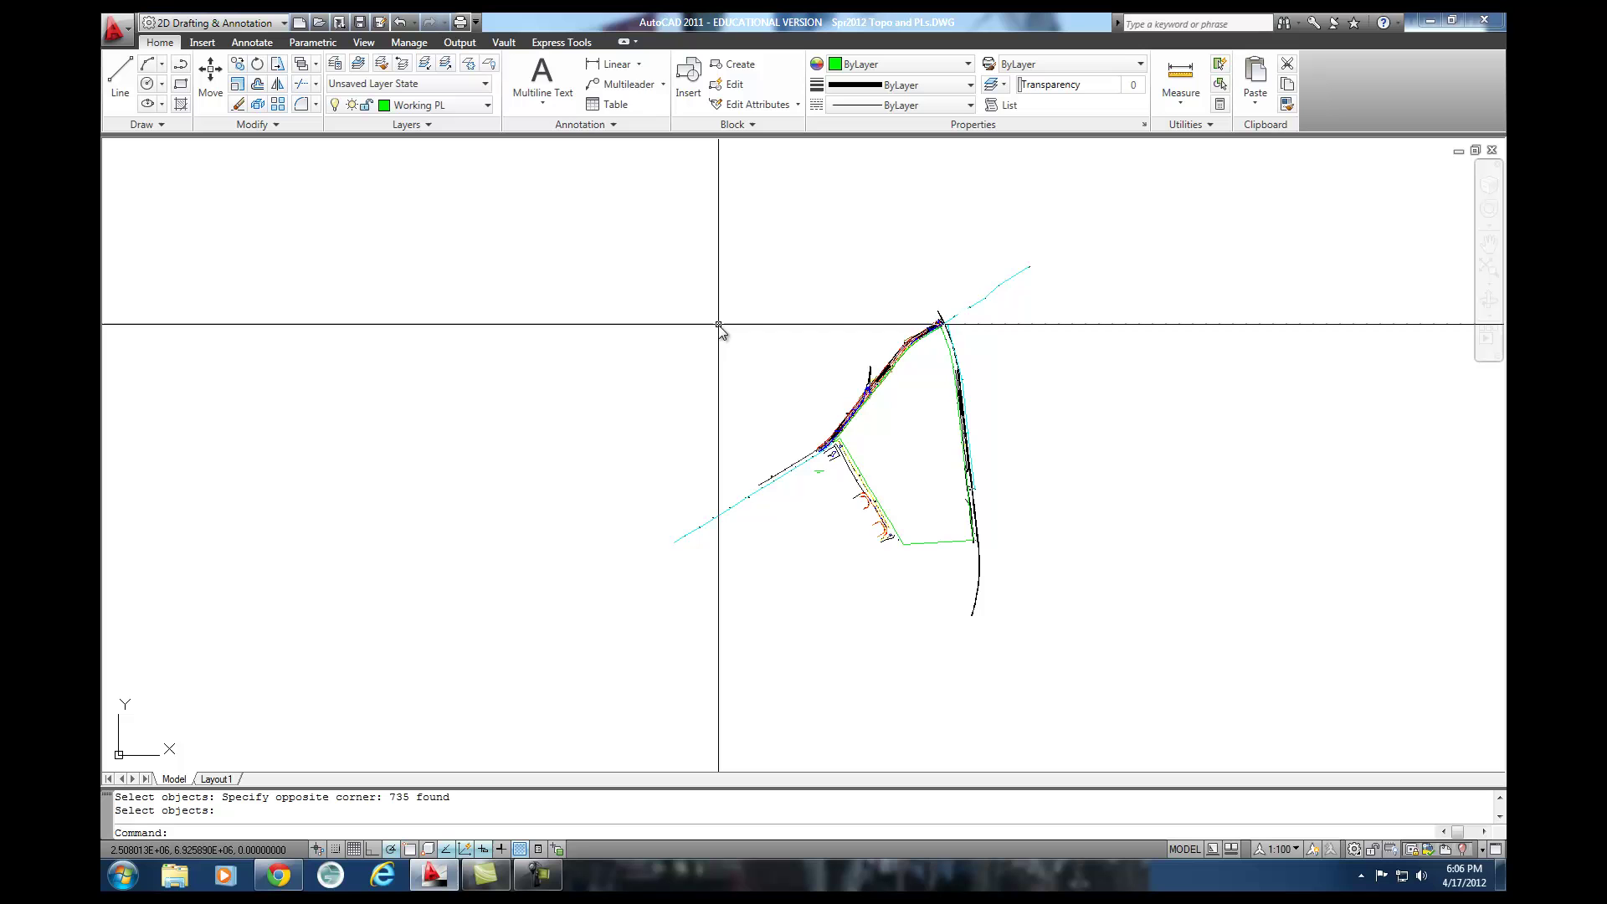
End object isolation so the grey topo xref reappears under the property lines
right_click(720, 327)
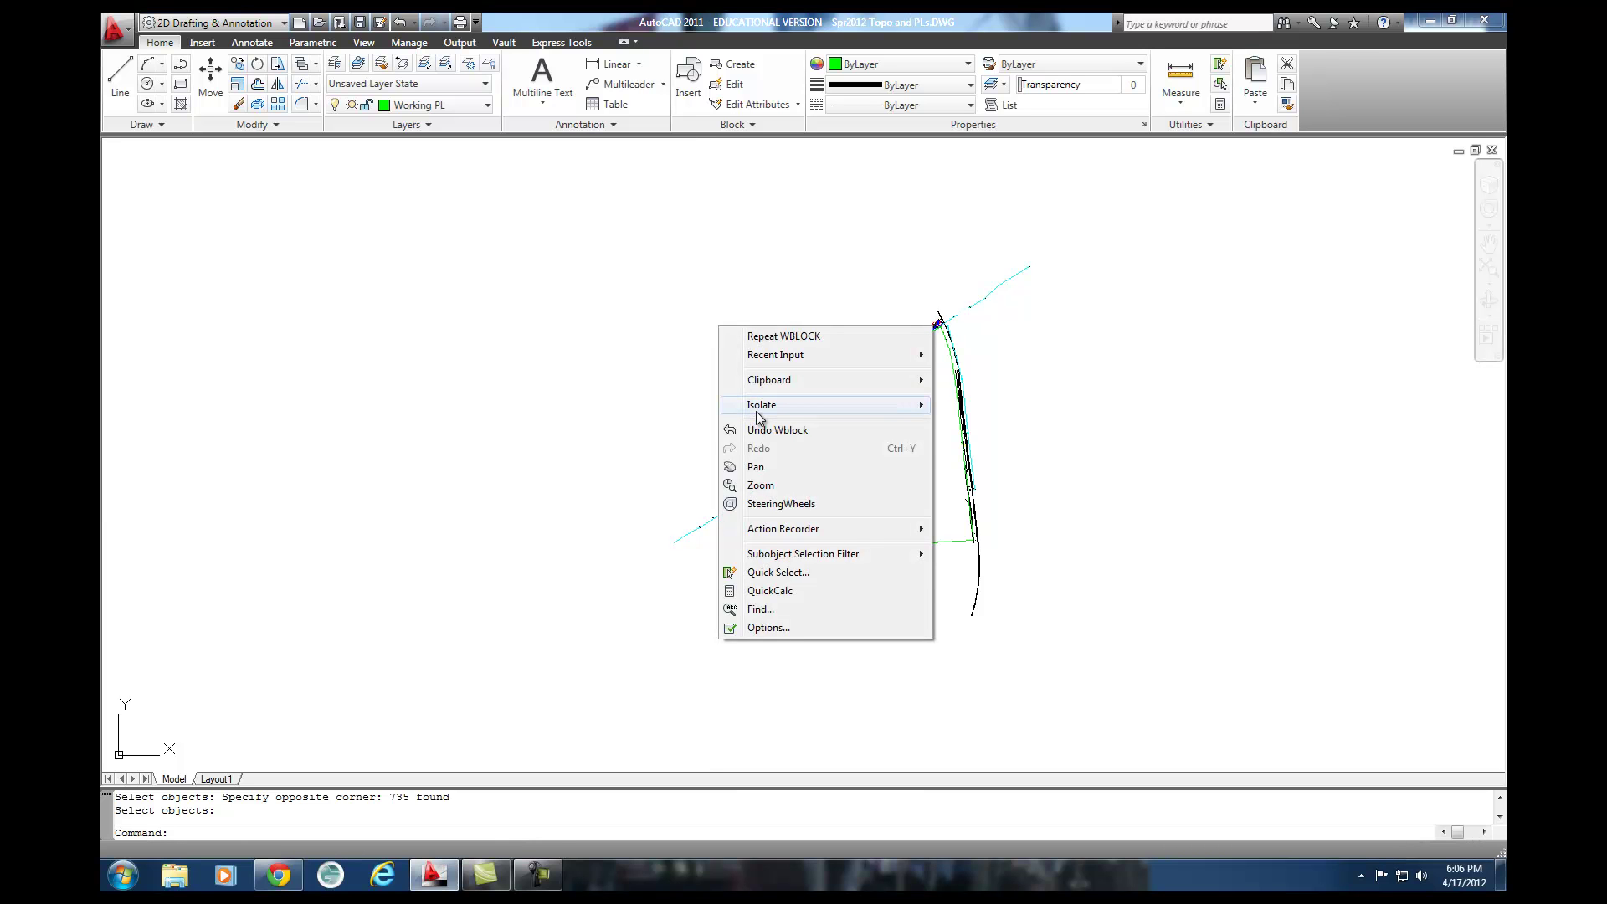
mouse_move(753, 407)
click(1016, 442)
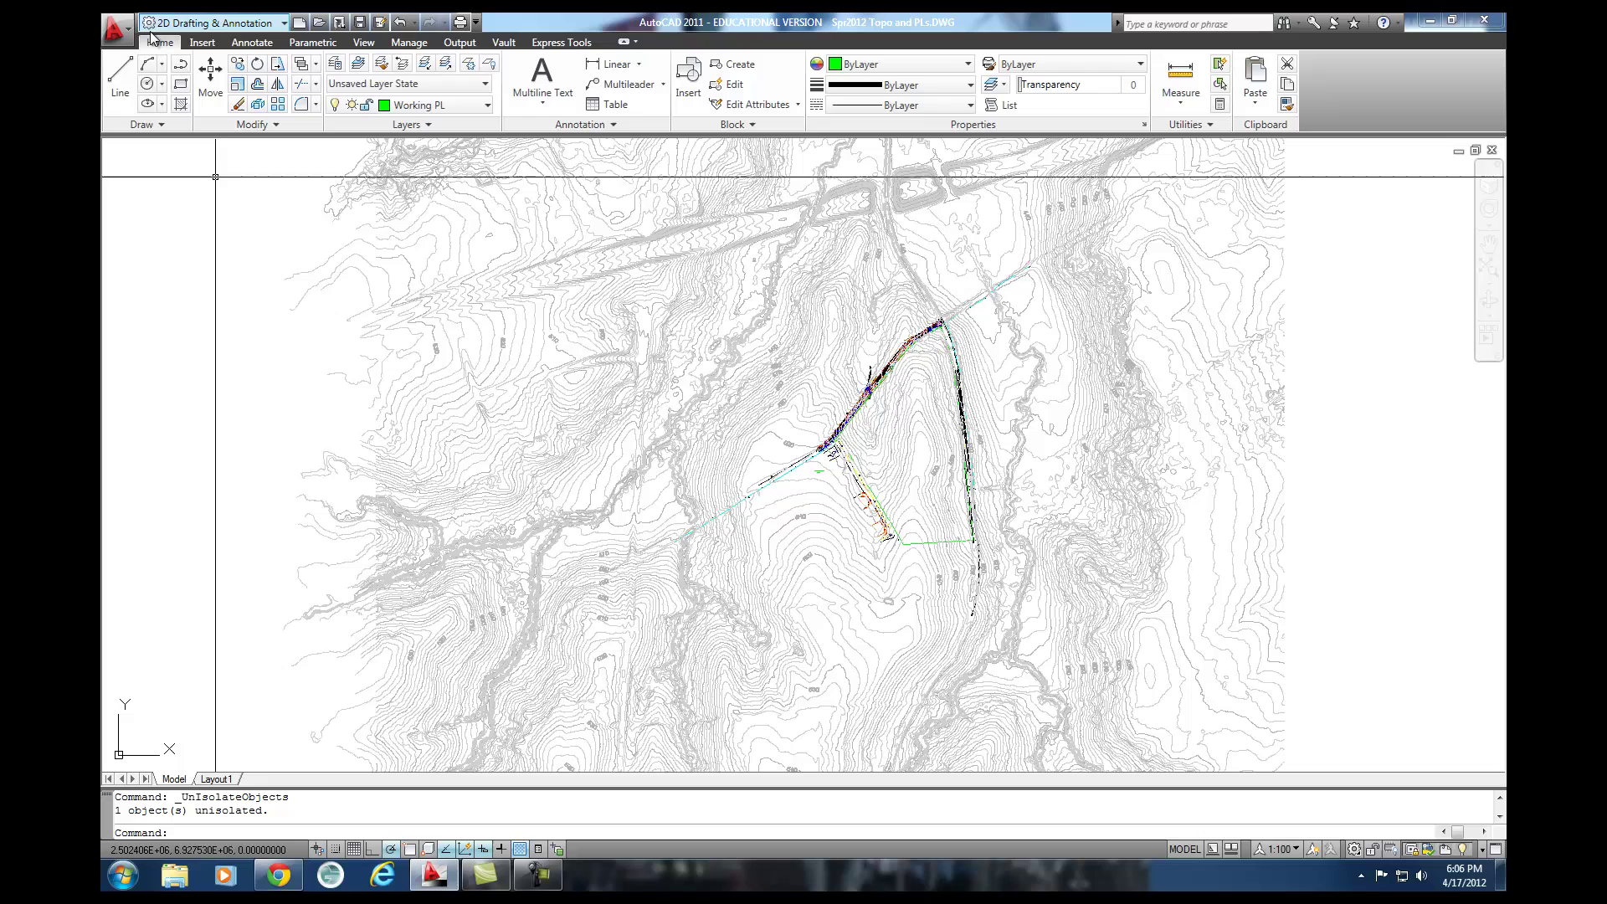
Open the exported Boundary and Work Area.dwg drawing
click(319, 23)
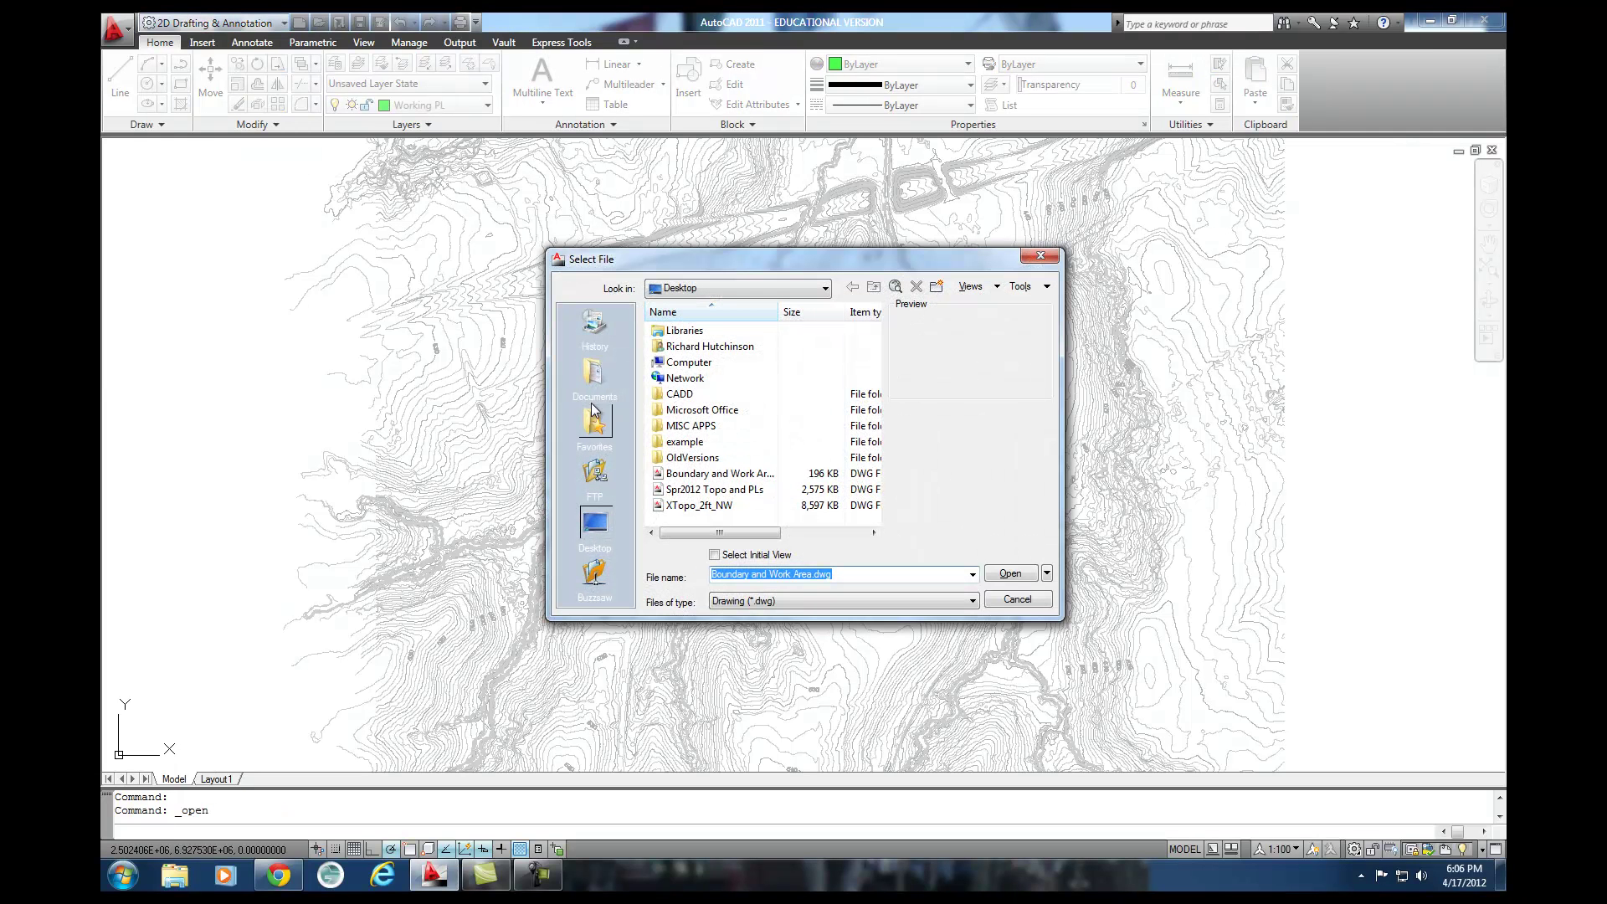
click(714, 474)
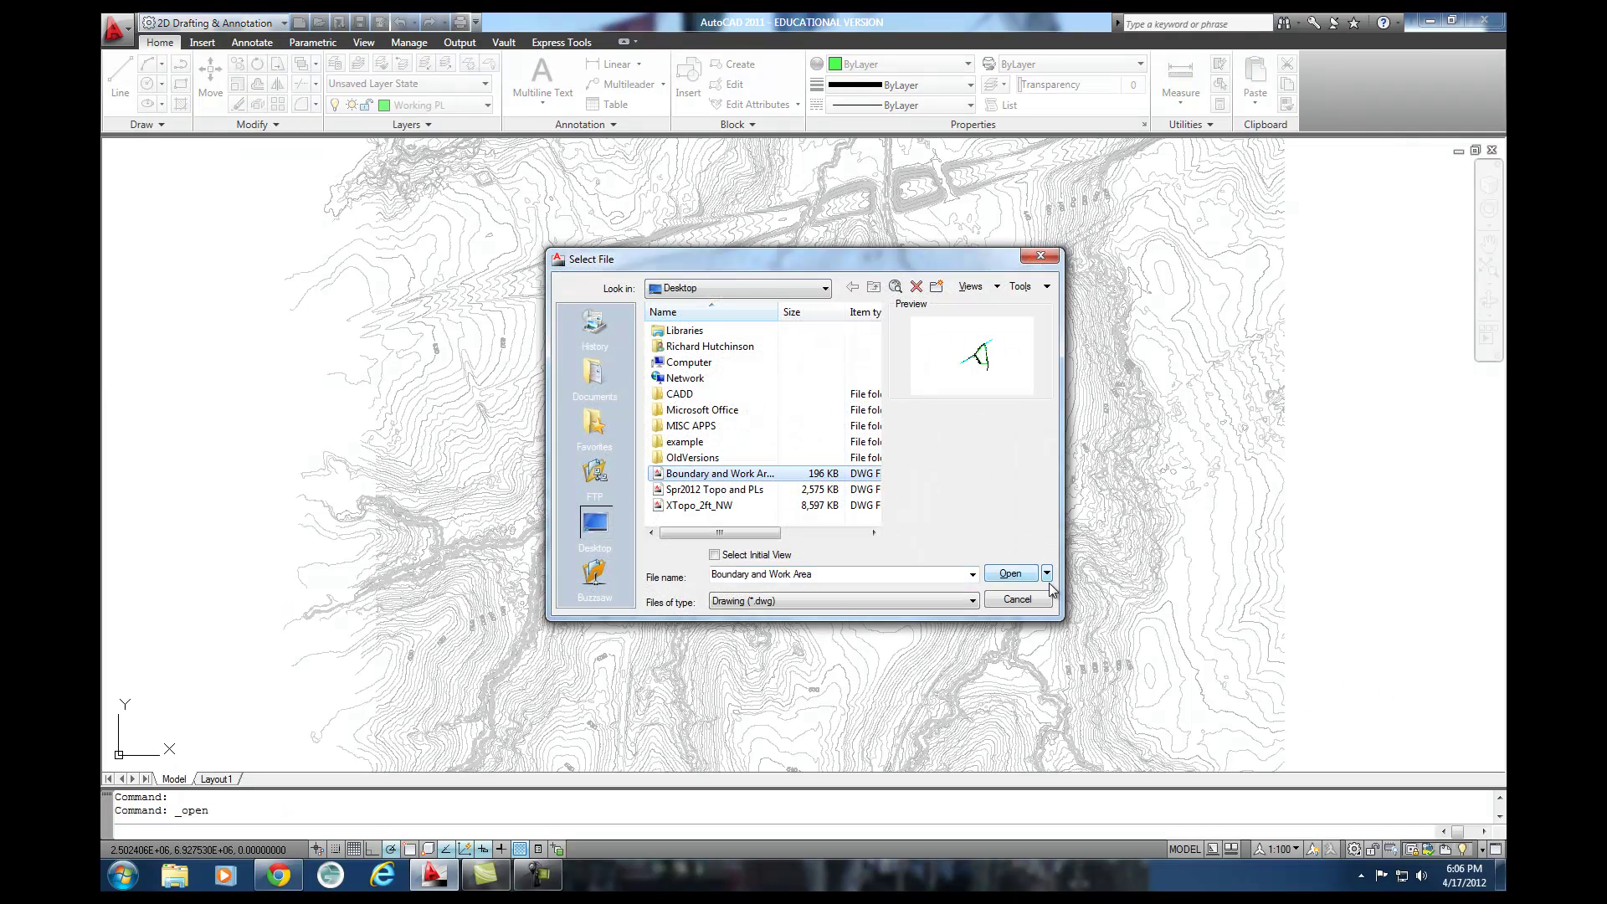
click(1012, 574)
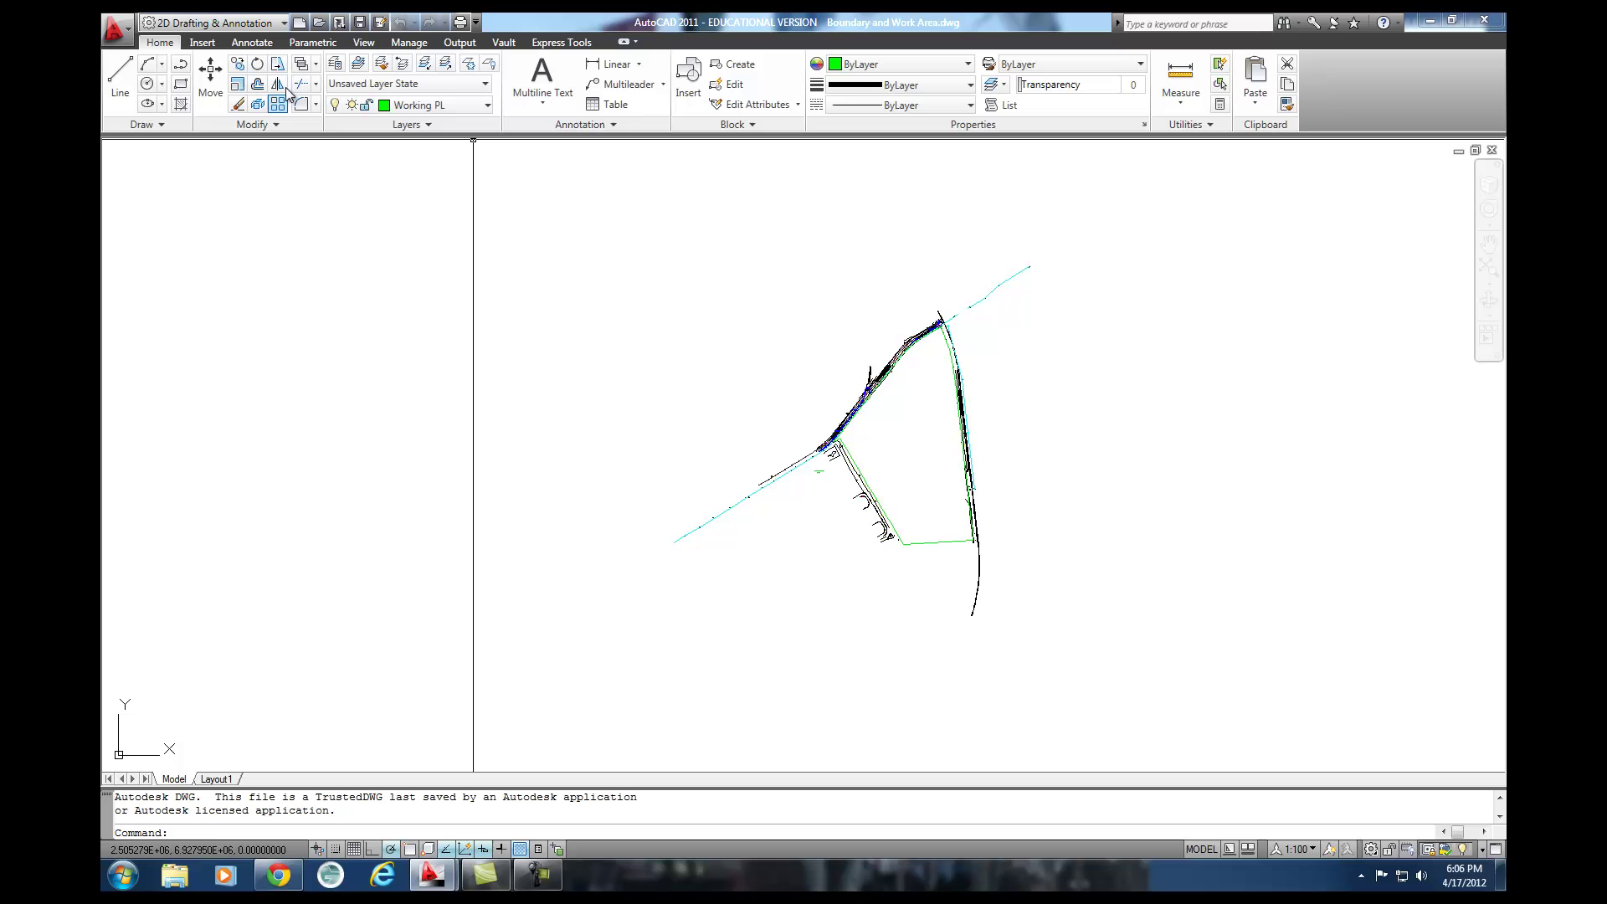
Review the drawing's 33 layers in Layer Properties Manager, with Working PL current
click(336, 65)
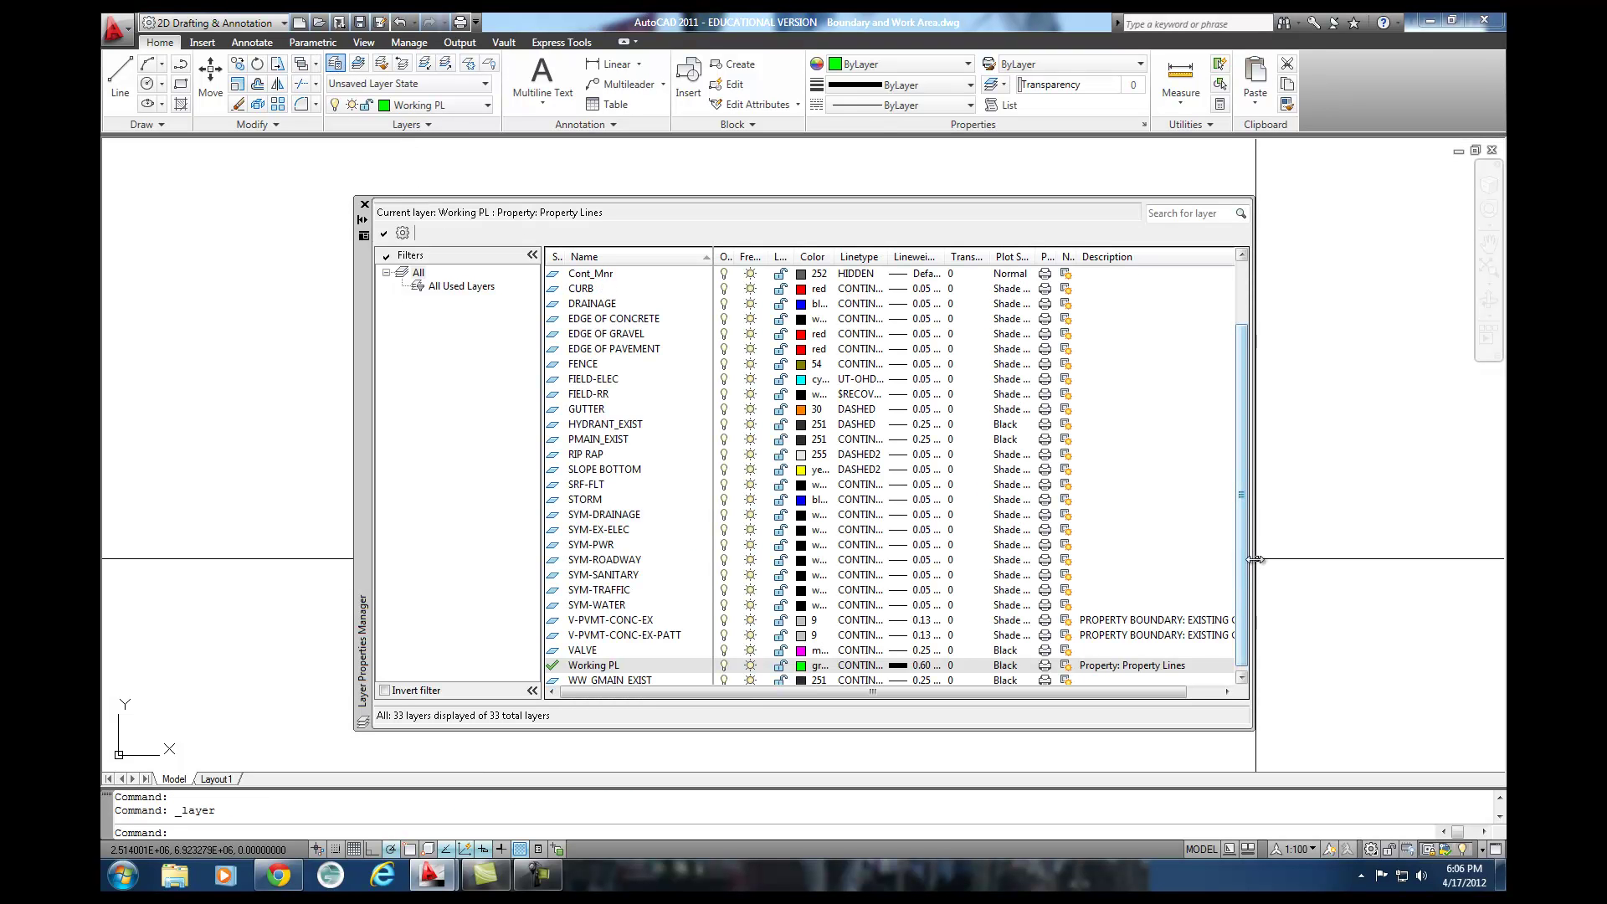
drag(1246, 566, 1240, 459)
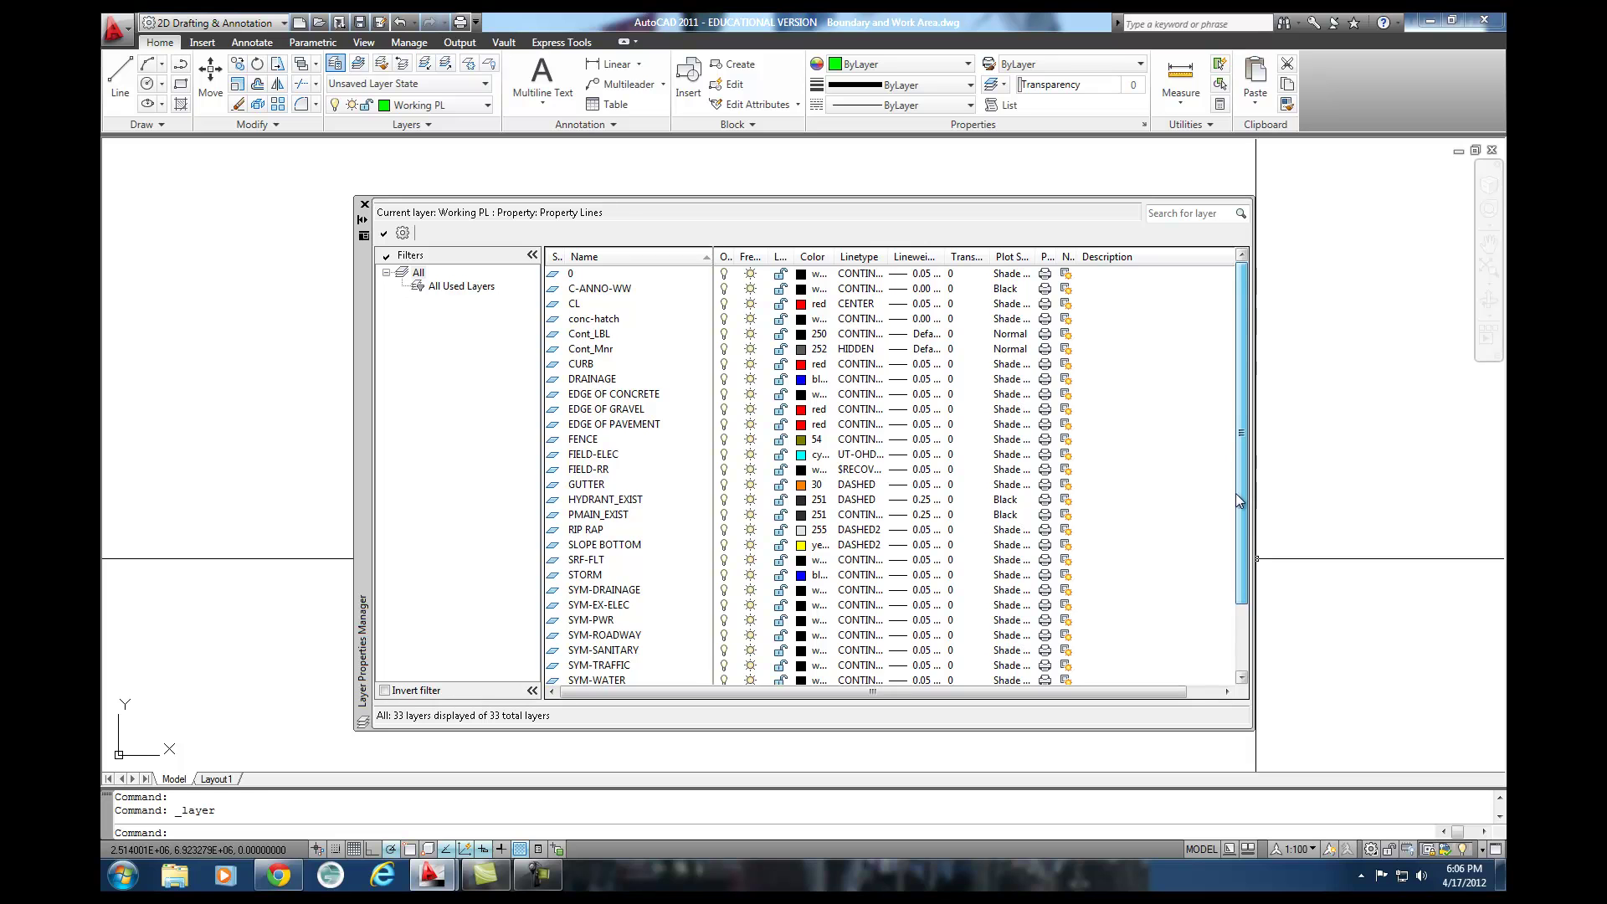
scroll(1240, 500, down, 2)
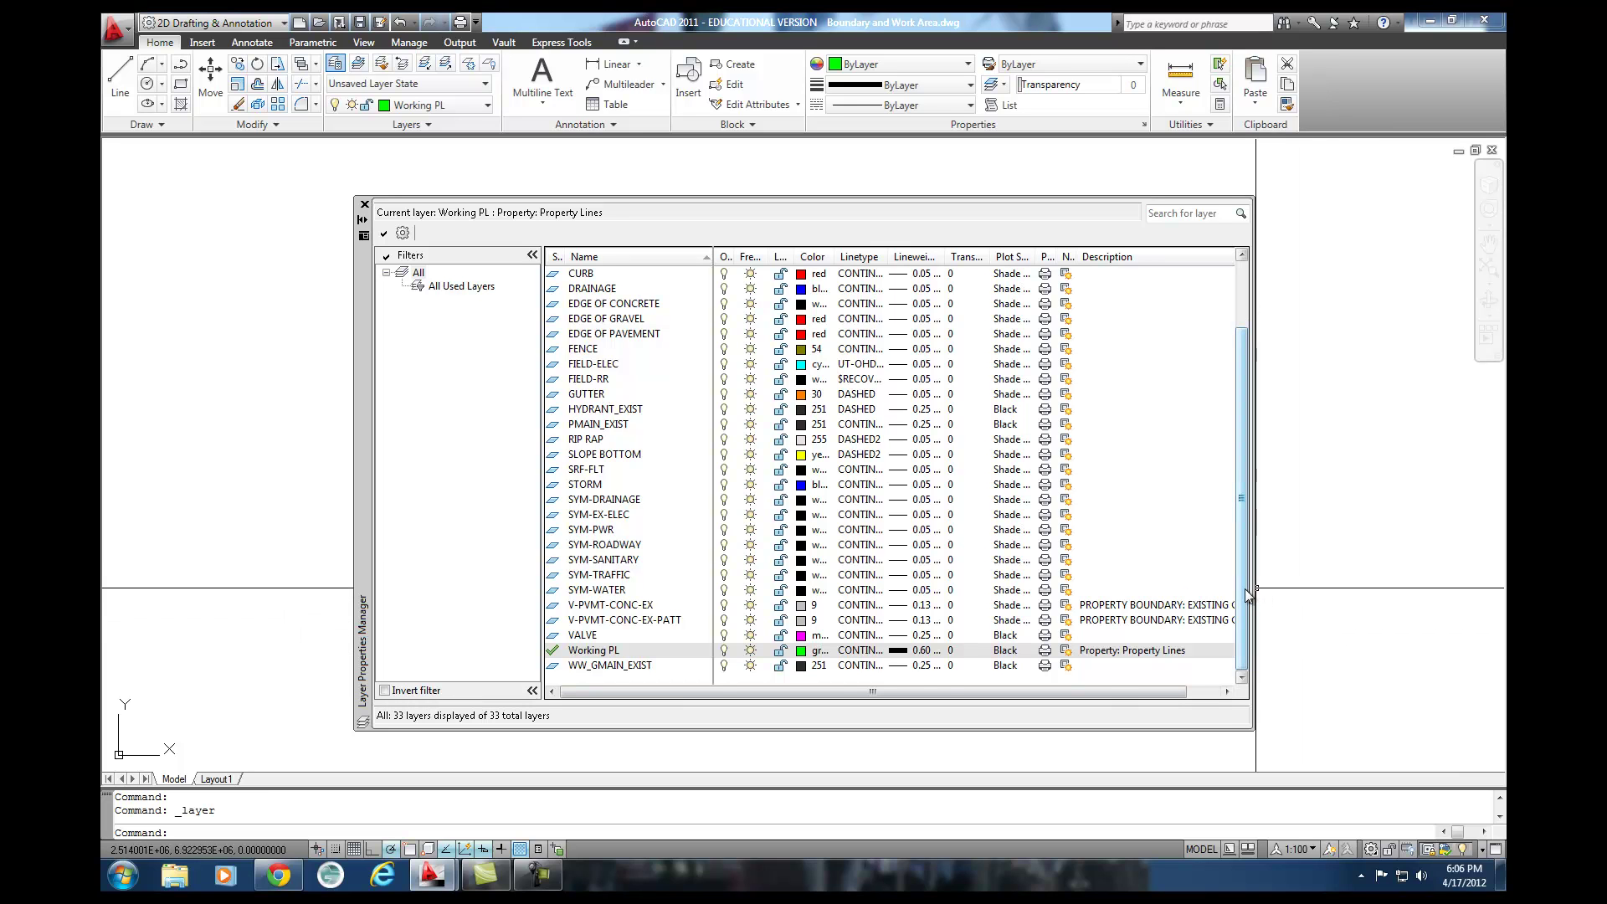
scroll(1246, 591, up, 2)
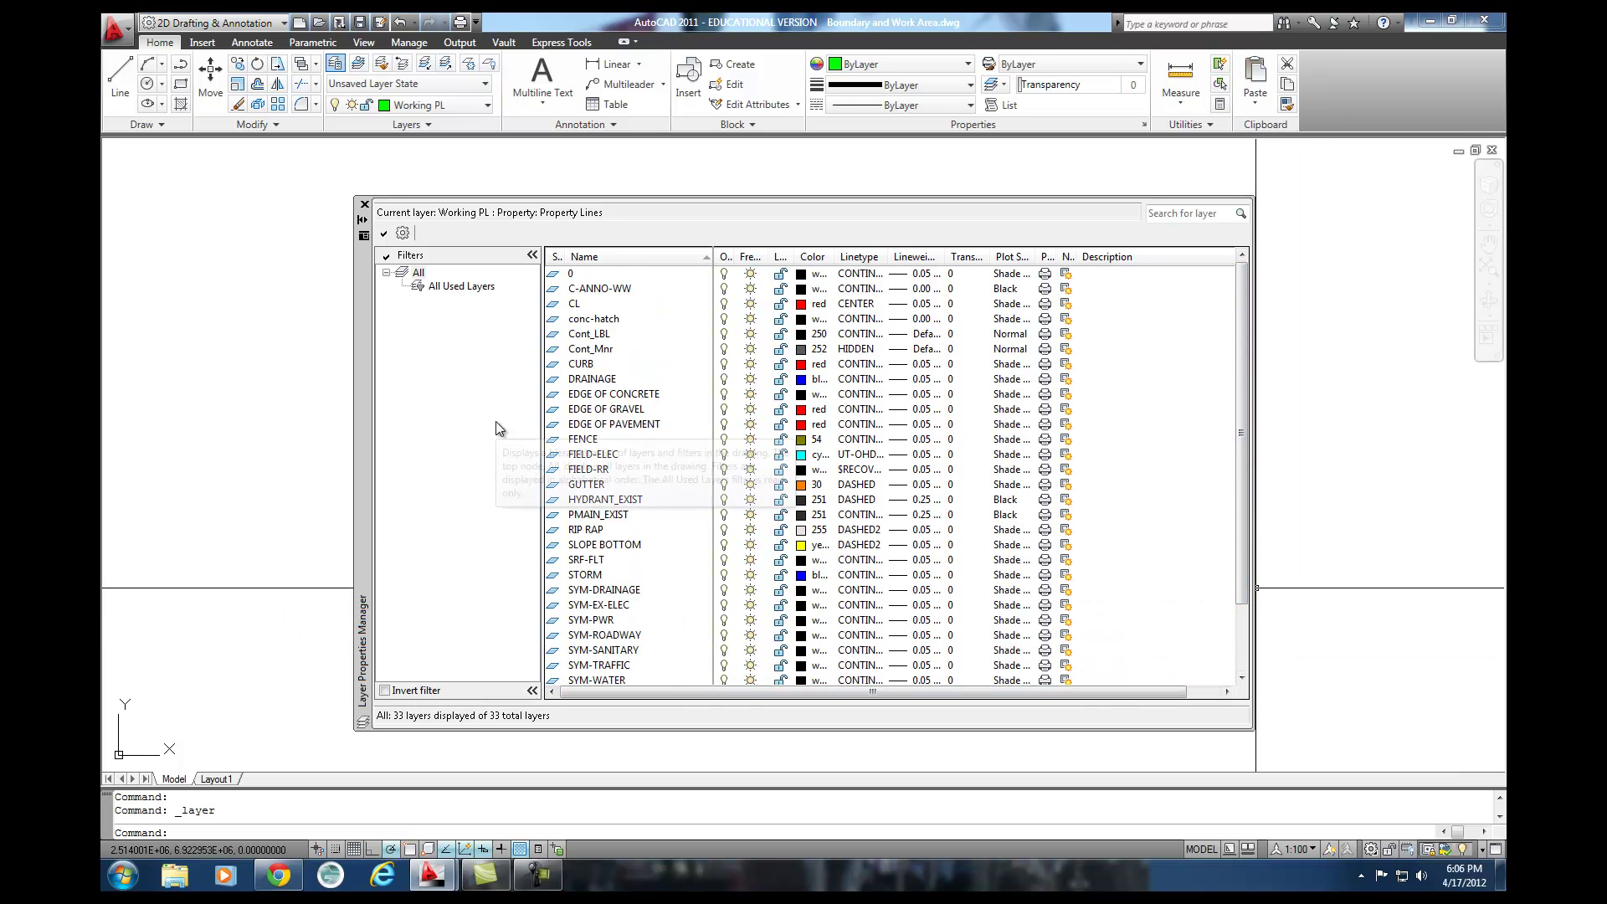
click(365, 206)
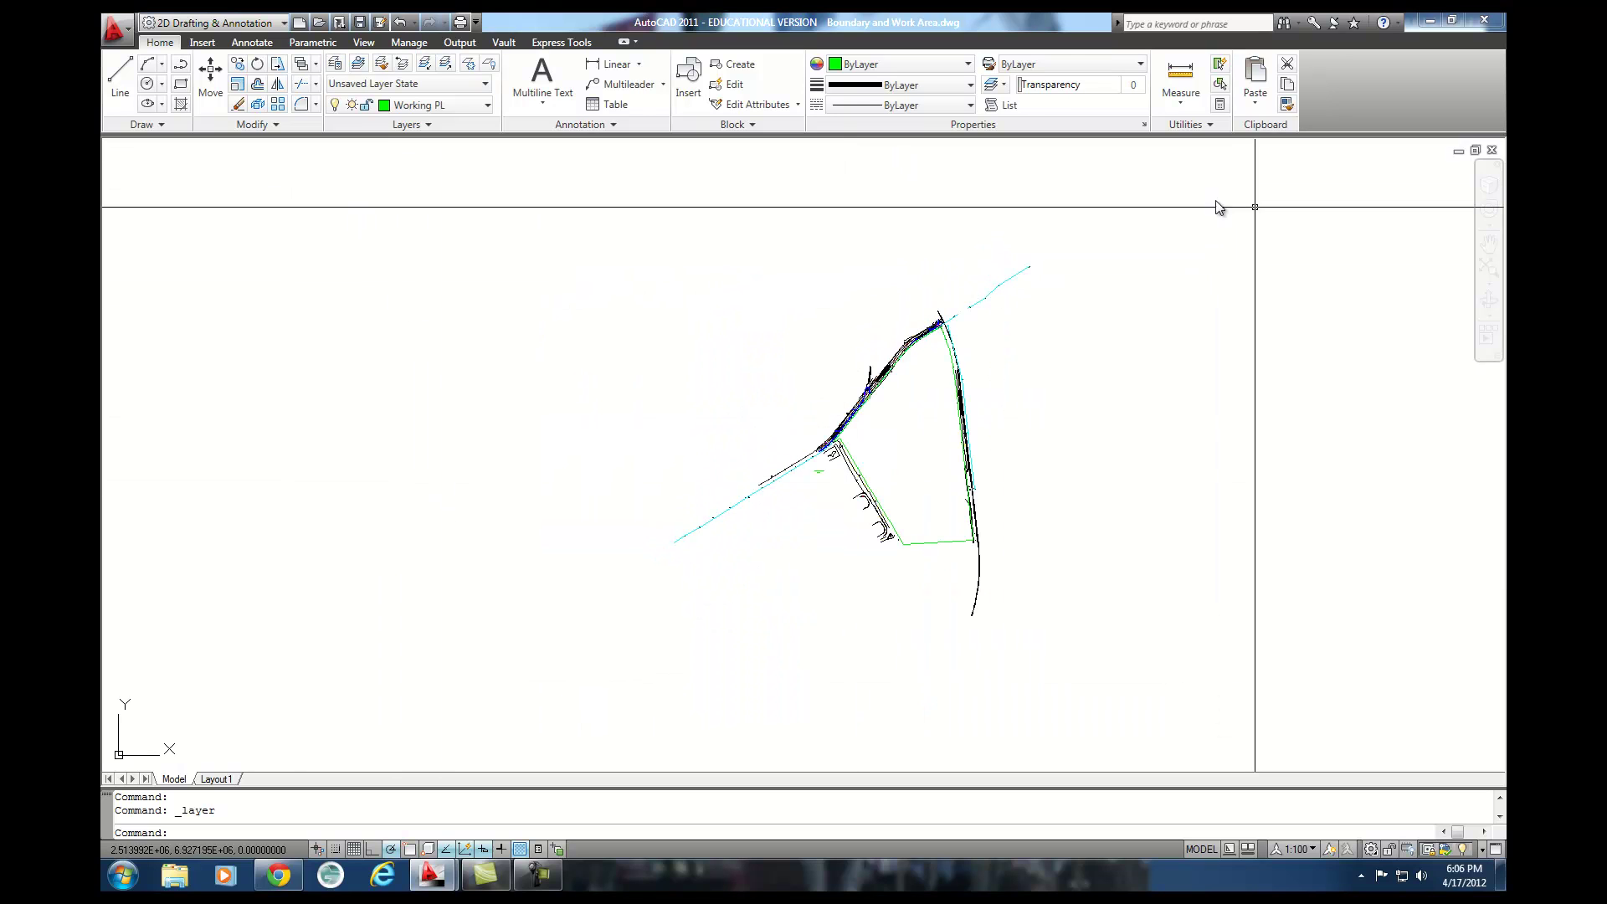